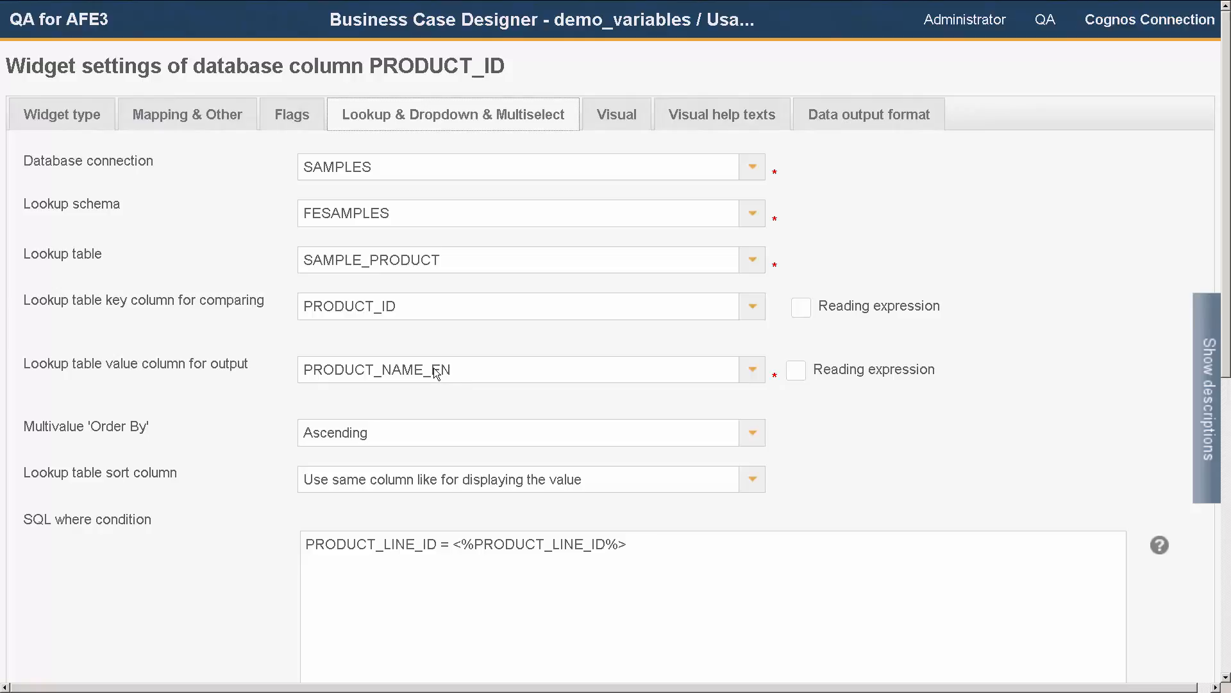
Step: Replace EN in the lookup table value column for output with the pasted <%LANGUAGE%> variable
{"action": "left_click_drag", "start_coordinate": [432, 372], "coordinate": [447, 370]}
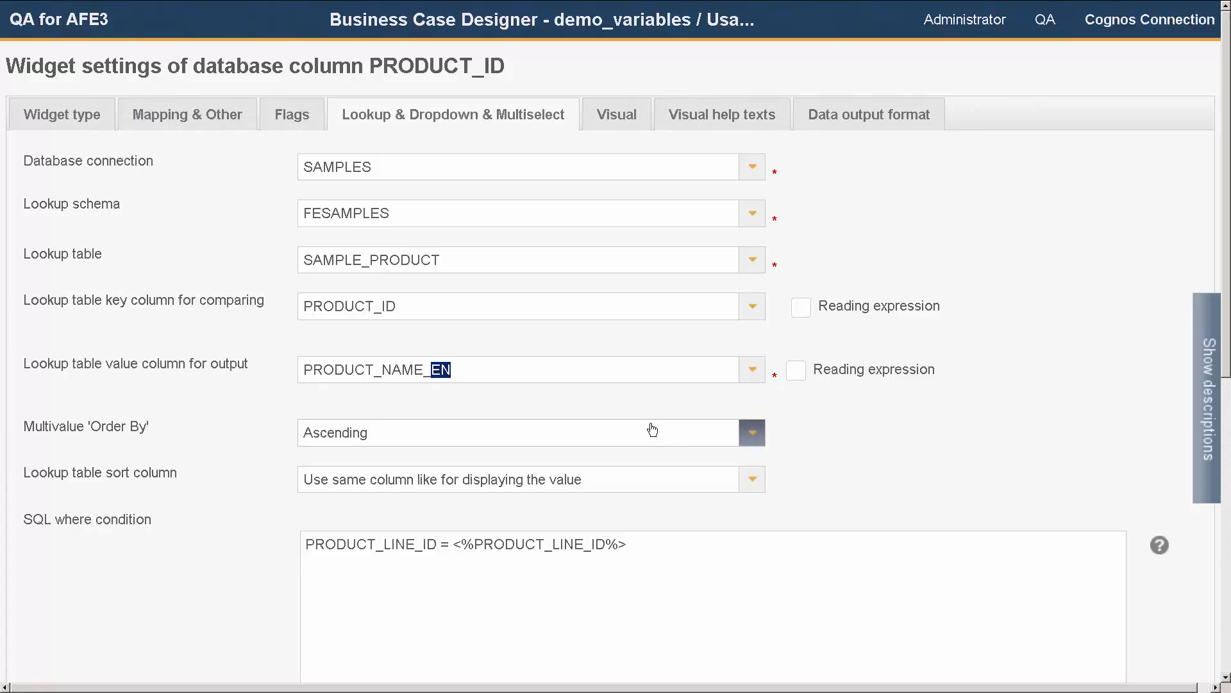
{"action": "type", "text": "<%LANGUAGE%>"}
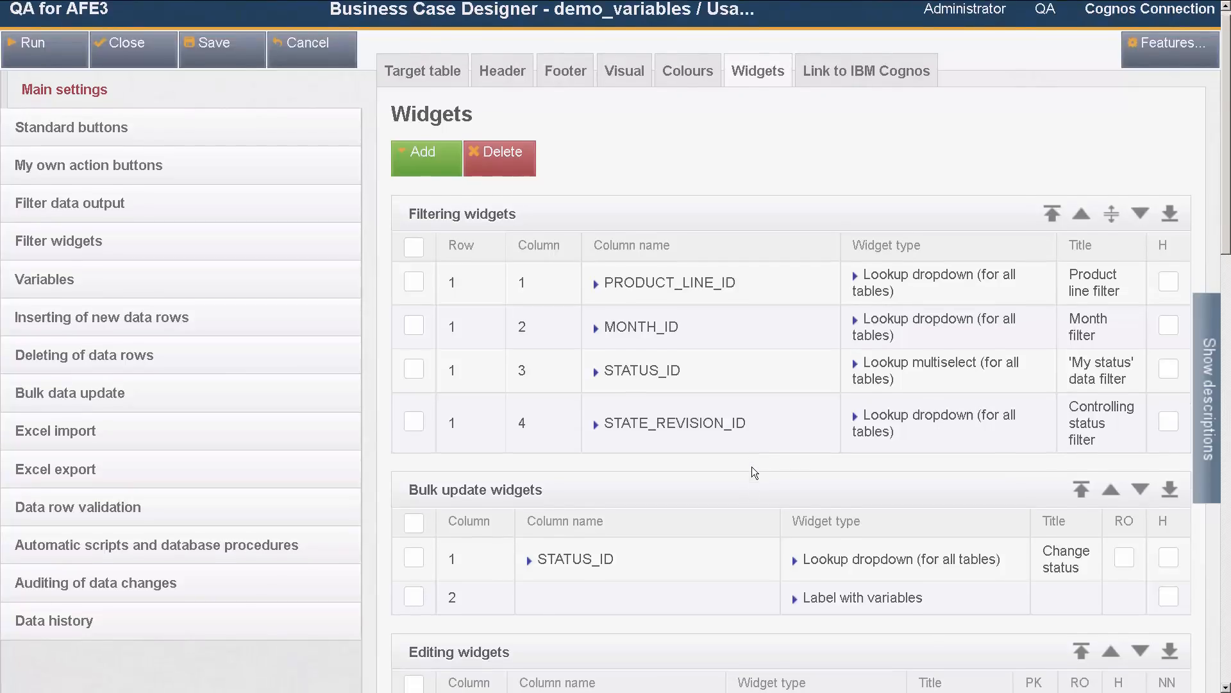
Step: Open the PRODUCT_ID editing widget's settings and highlight its SQL where condition referencing <%PRODUCT_LINE_ID%>
{"action": "scroll", "coordinate": [752, 472], "scroll_direction": "down", "scroll_amount": 5}
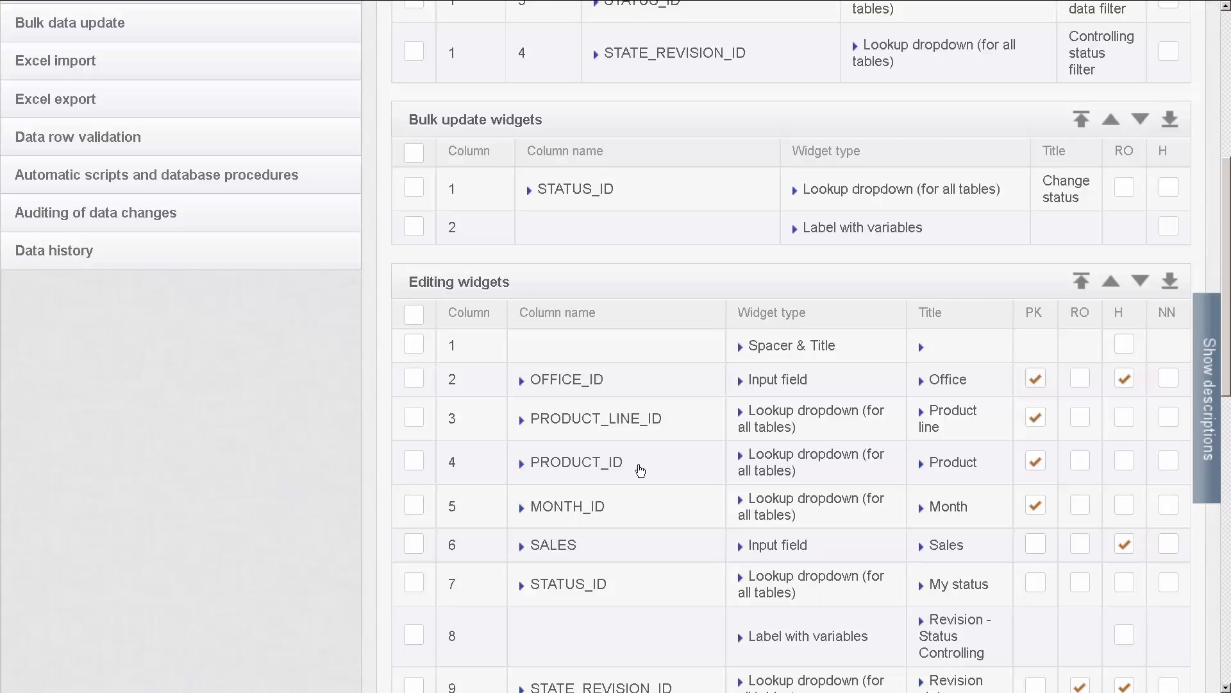
{"action": "left_click_drag", "start_coordinate": [619, 465], "coordinate": [529, 472]}
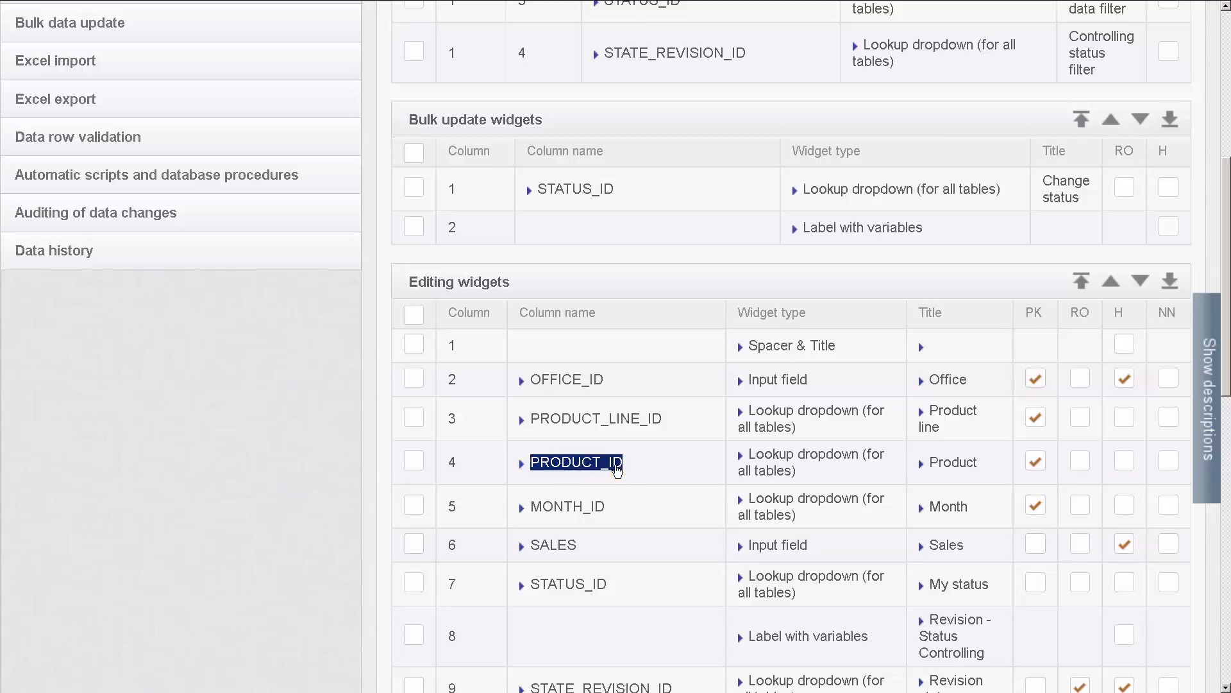
{"action": "left_click", "coordinate": [617, 466]}
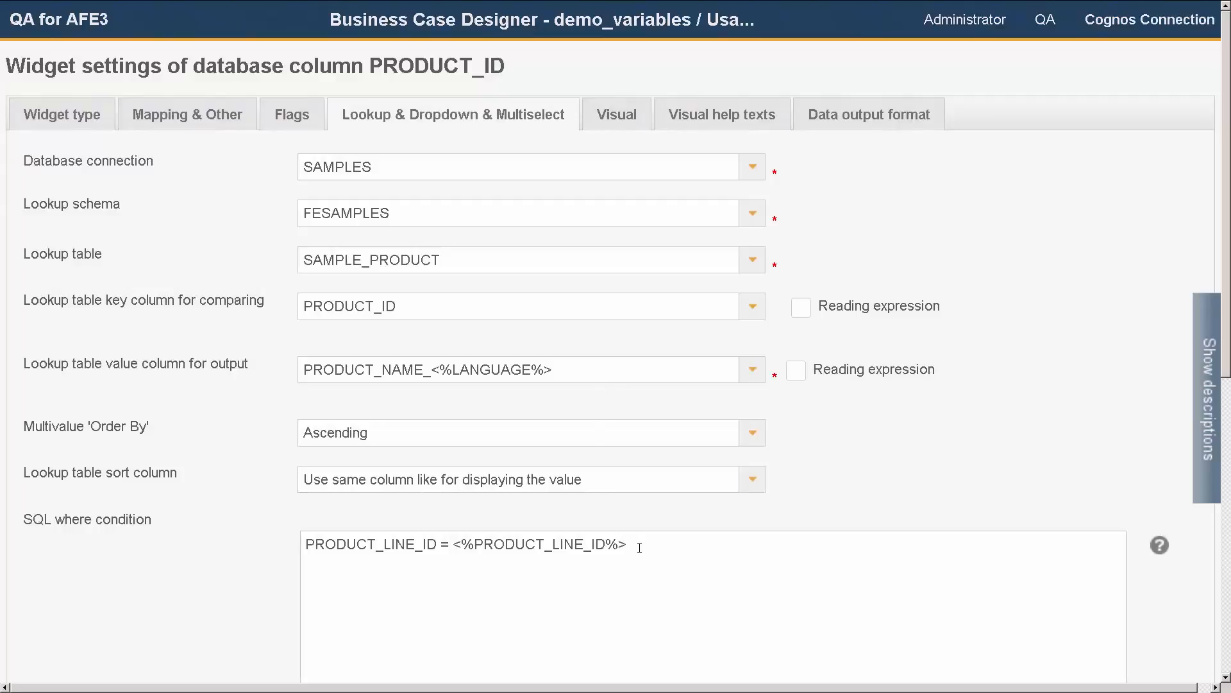
{"action": "left_click_drag", "start_coordinate": [628, 544], "coordinate": [304, 547]}
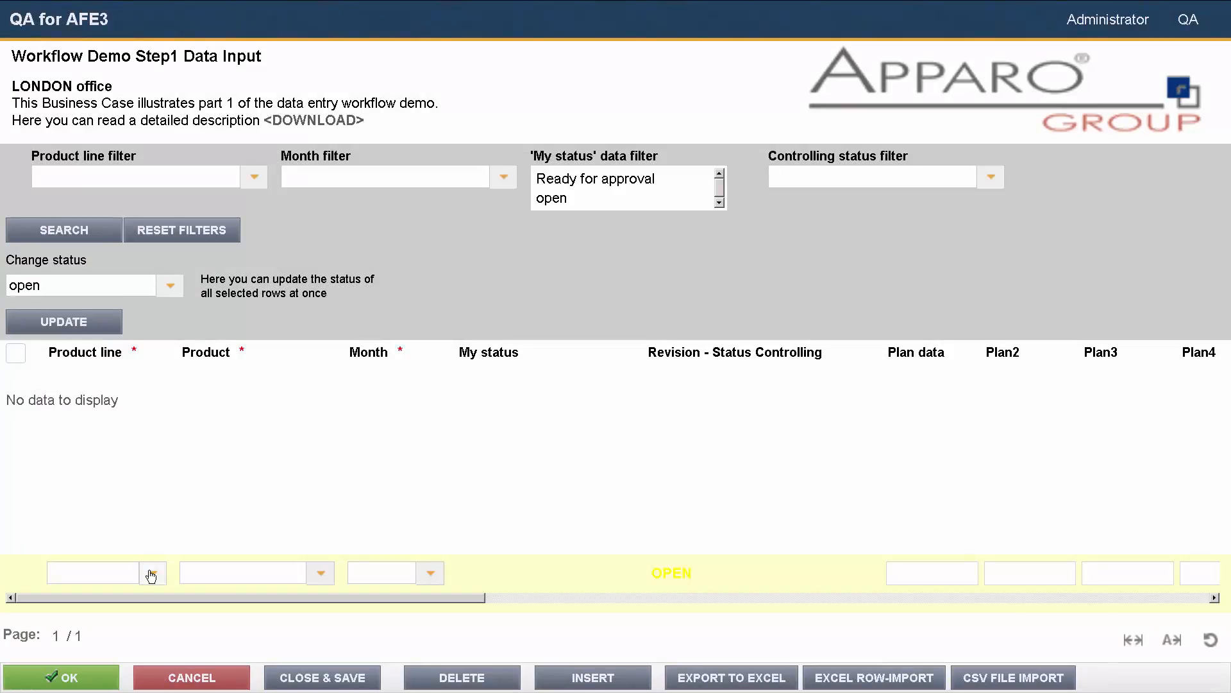
Step: Pick Bikinis as the new data row's product line and open its product list
{"action": "left_click", "coordinate": [151, 575]}
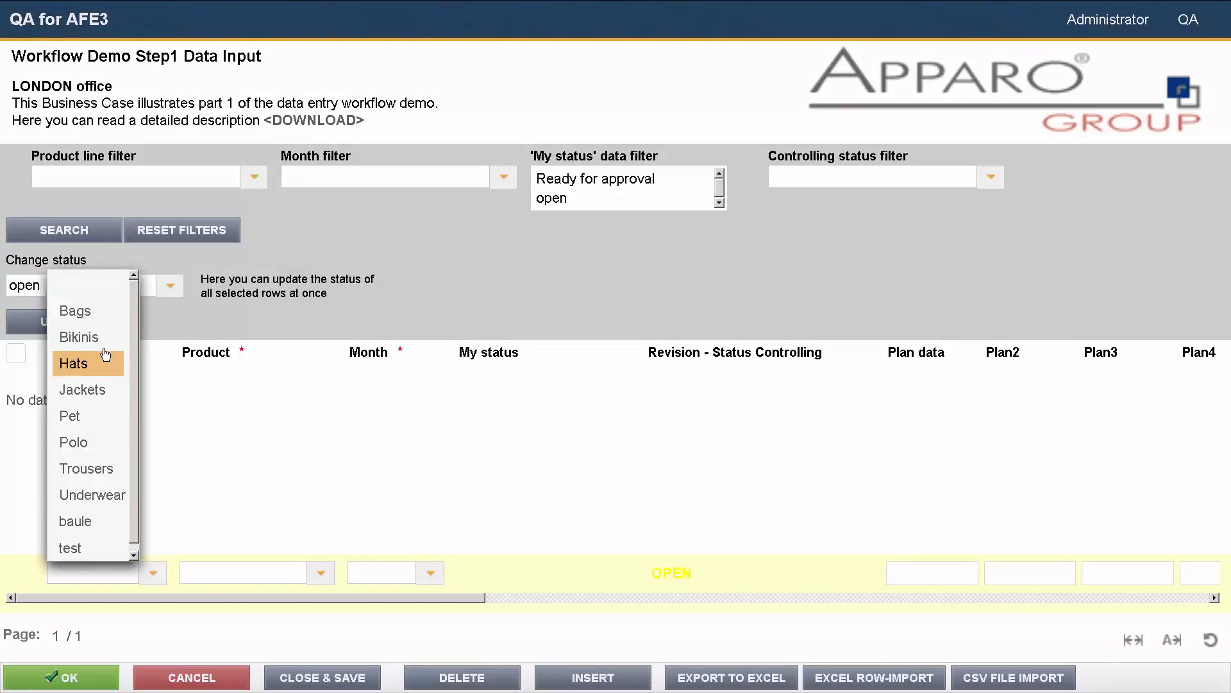
{"action": "left_click", "coordinate": [99, 345]}
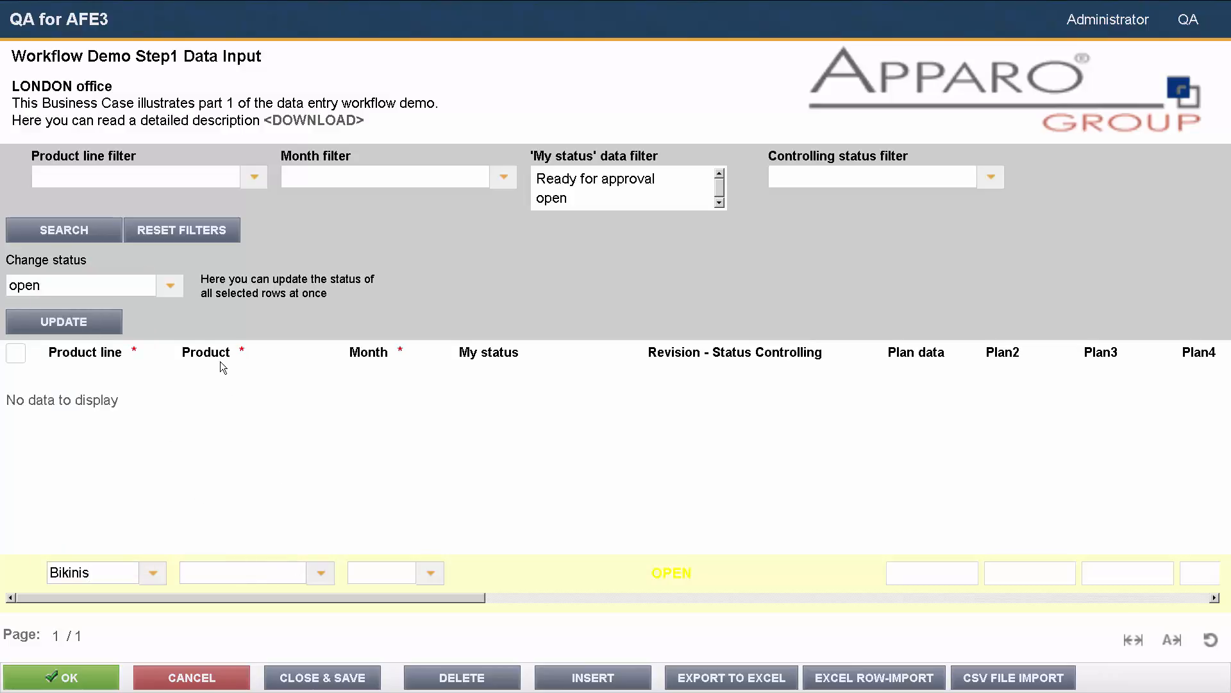
{"action": "left_click", "coordinate": [314, 572]}
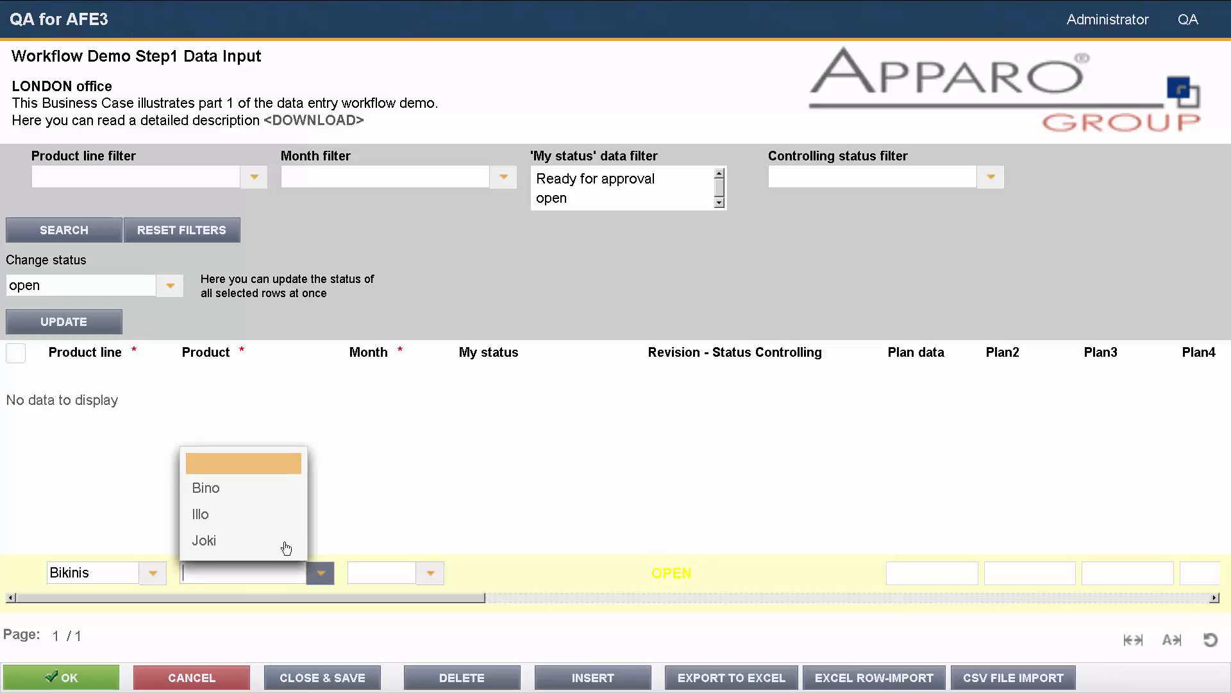
Step: Change the new data row's product line to Polo and open the product list again
{"action": "left_click", "coordinate": [157, 581]}
{"action": "left_click", "coordinate": [154, 574]}
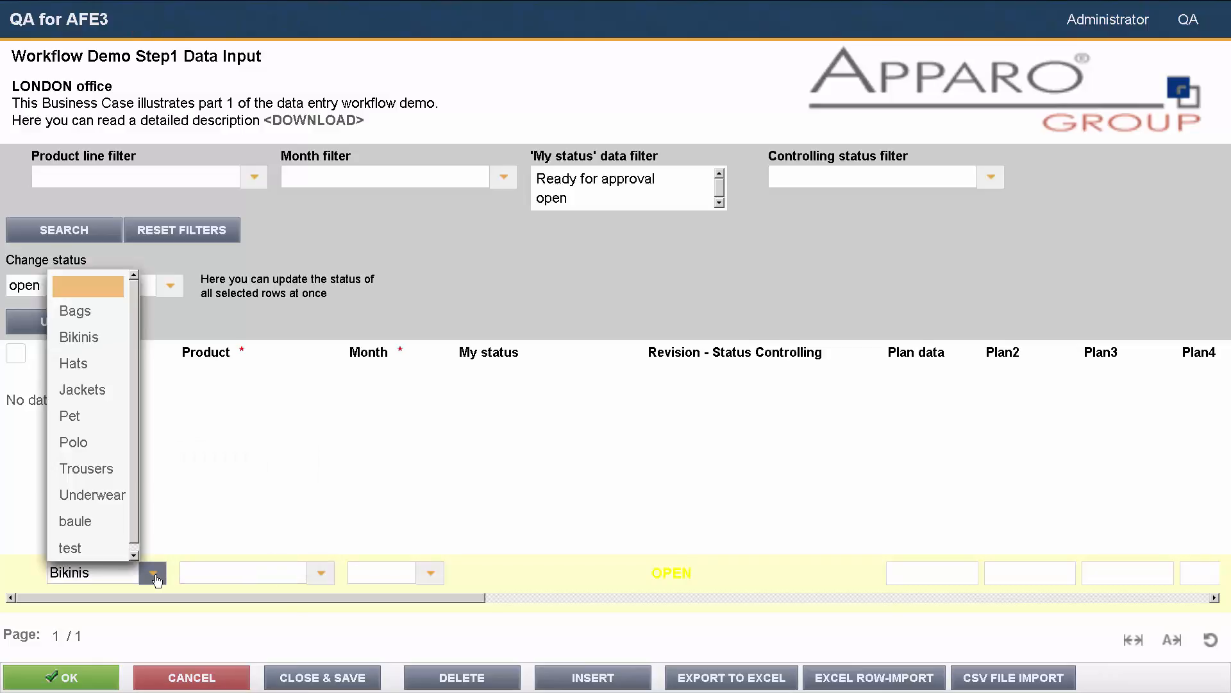
{"action": "left_click", "coordinate": [97, 450]}
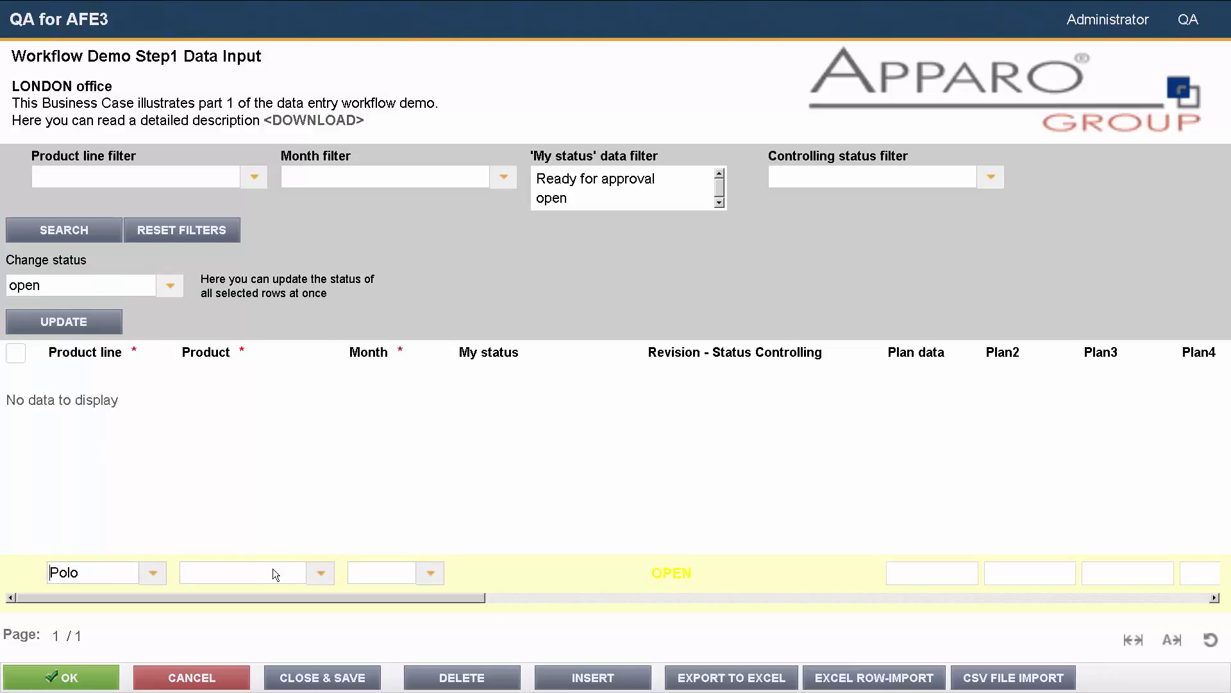
{"action": "left_click", "coordinate": [320, 577]}
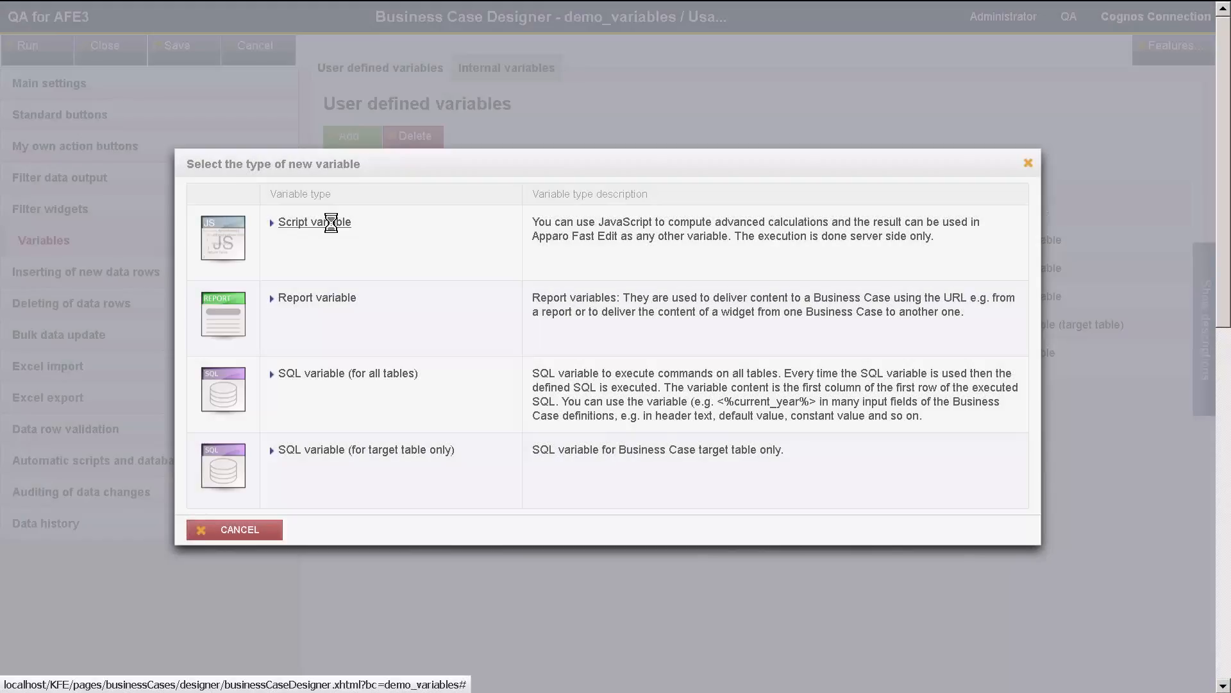
Step: Create a new script variable and run a syntax check on its default script
{"action": "left_click", "coordinate": [327, 222]}
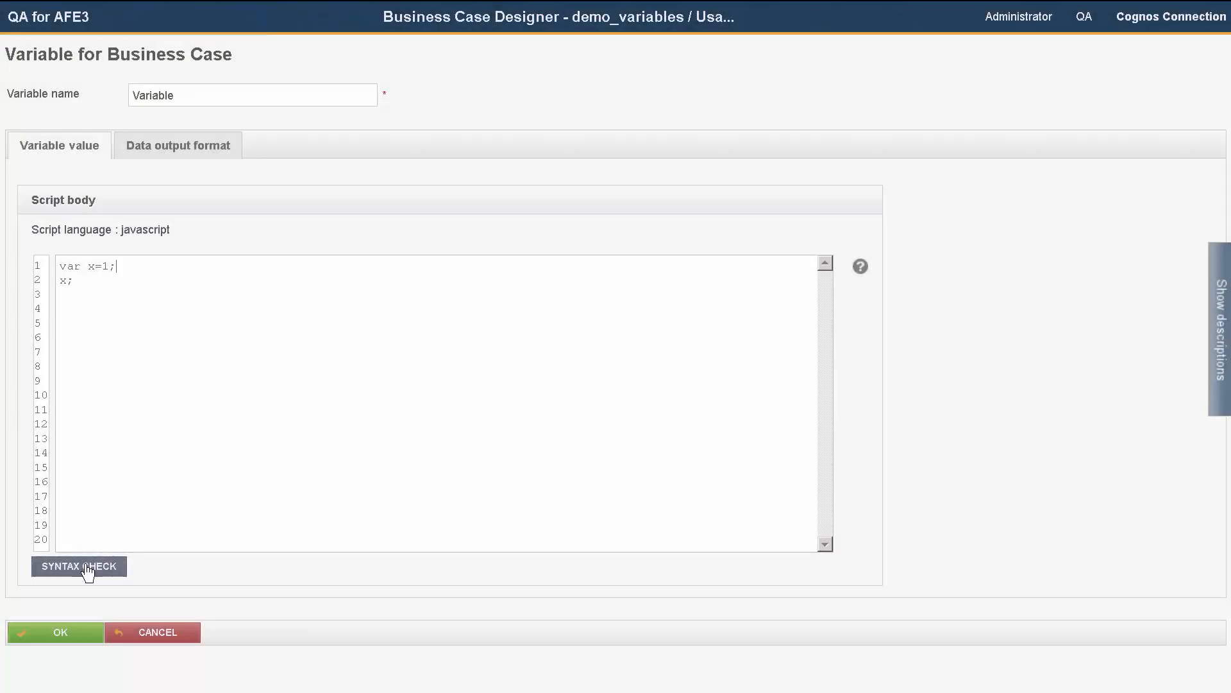
{"action": "left_click", "coordinate": [96, 565]}
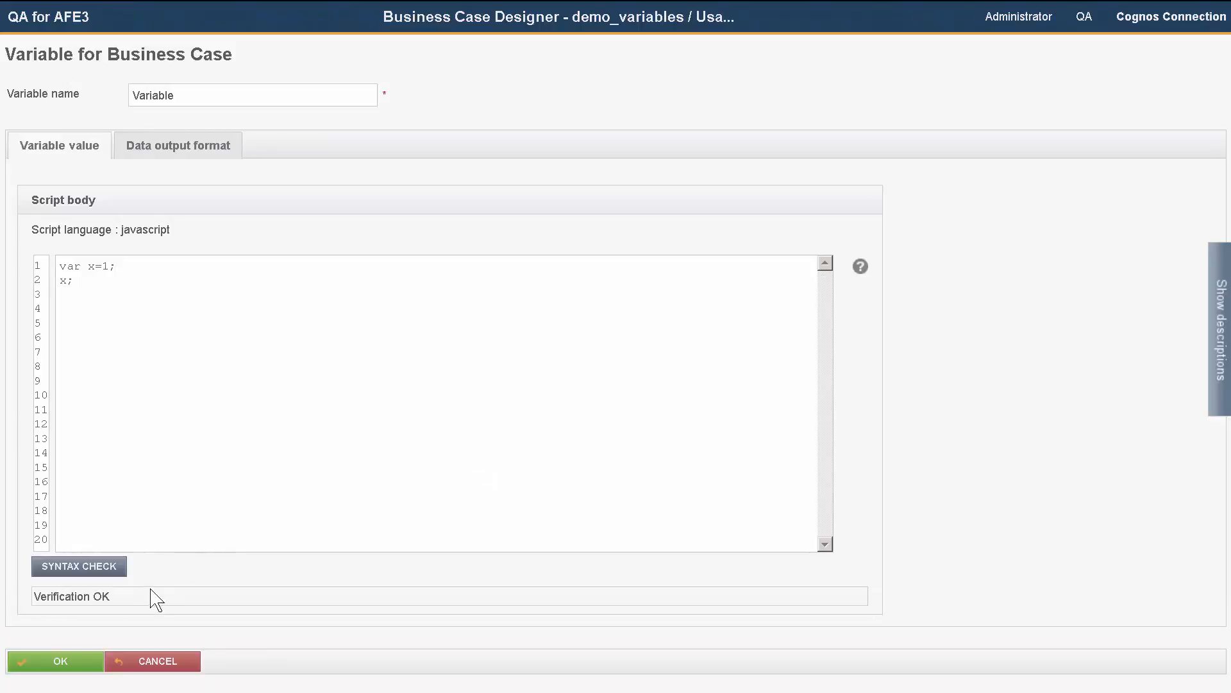
Step: Delete the semicolon at the end of script line 1 and rerun the syntax check
{"action": "left_click", "coordinate": [140, 272]}
{"action": "key", "text": "BackSpace"}
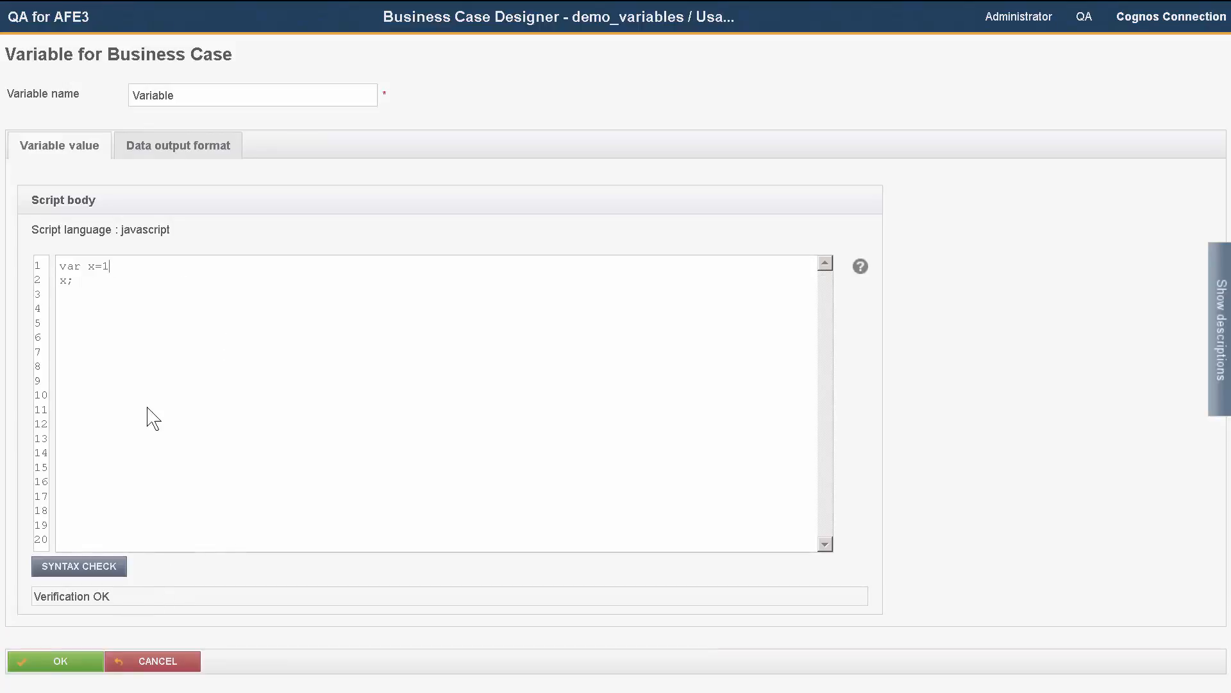
{"action": "left_click", "coordinate": [95, 569]}
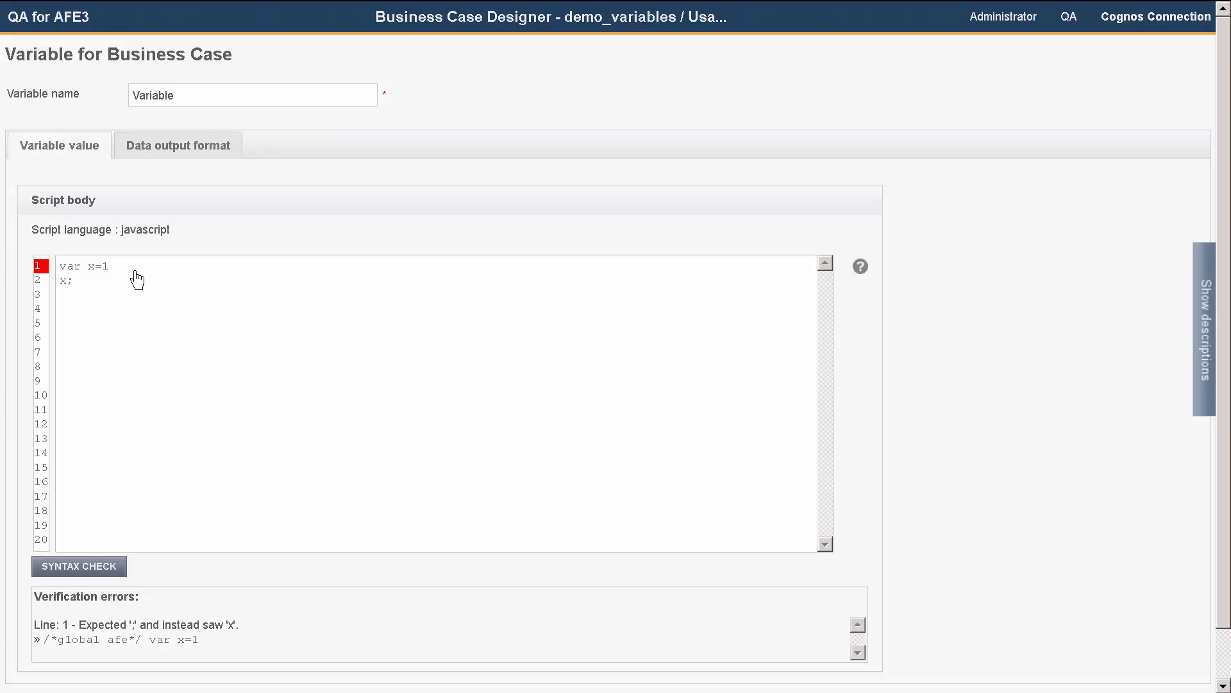
Step: Restore the semicolon on script line 1 and rerun the syntax check
{"action": "type", "text": ";"}
{"action": "left_click", "coordinate": [115, 570]}
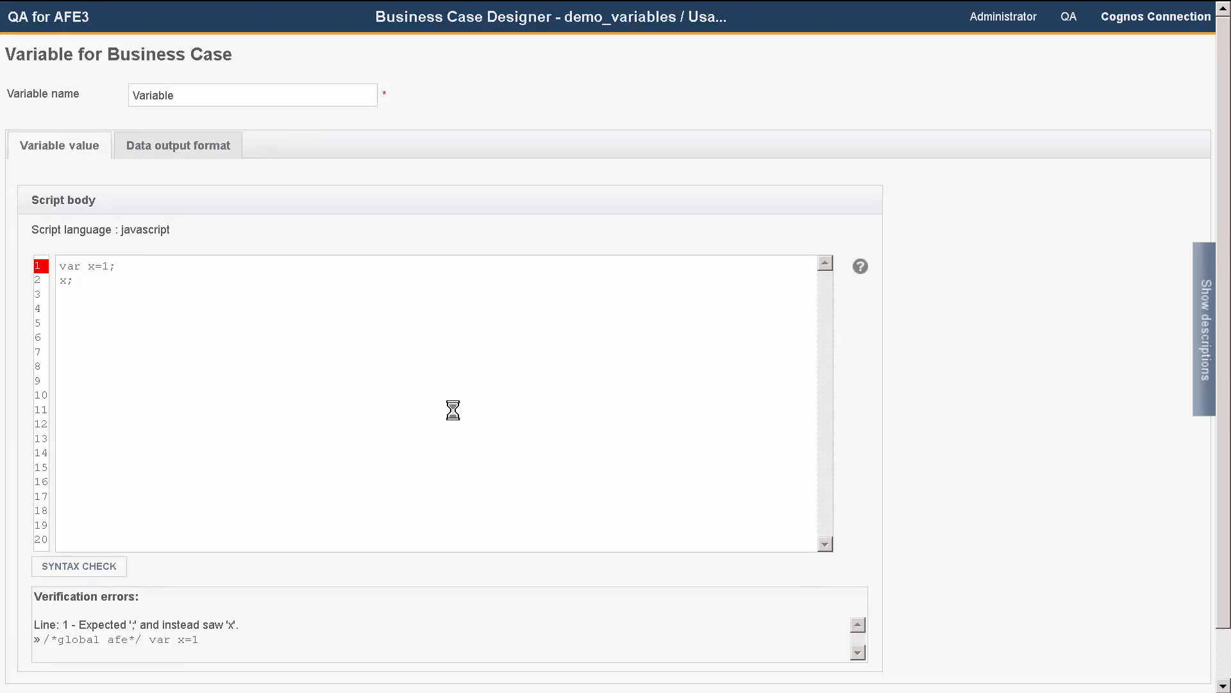
Step: Open the JavaScript syntax help and scroll through its examples
{"action": "left_click", "coordinate": [860, 267]}
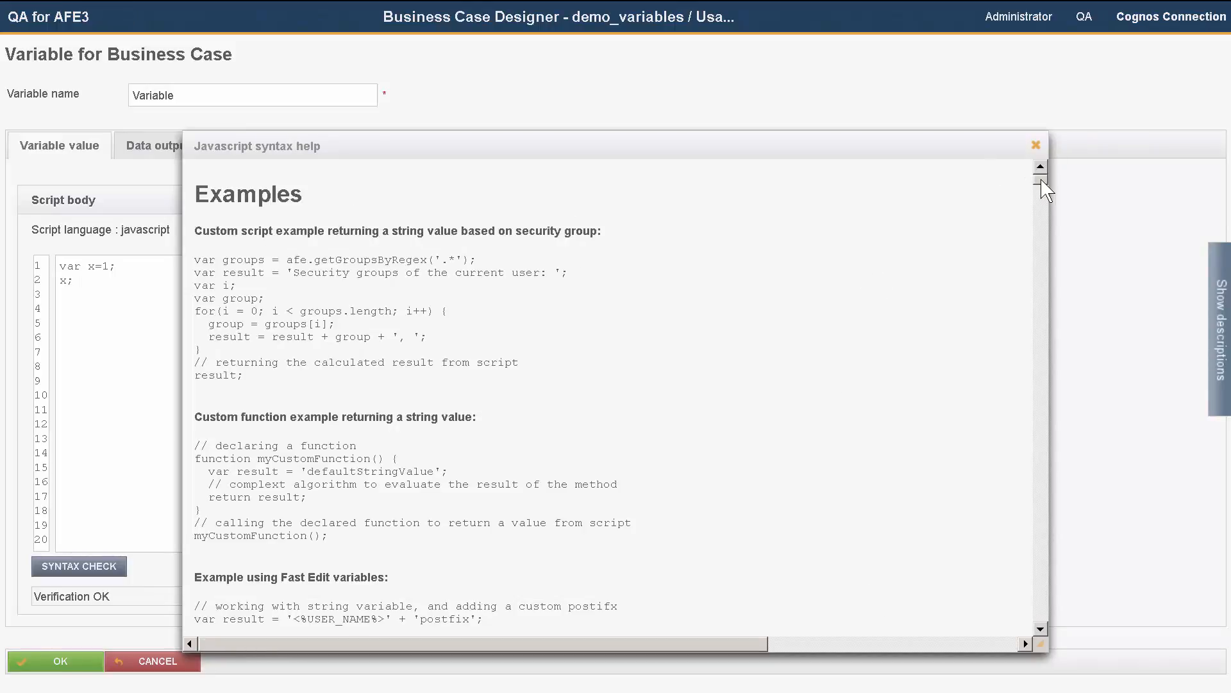
{"action": "left_click_drag", "start_coordinate": [1042, 180], "coordinate": [1038, 260]}
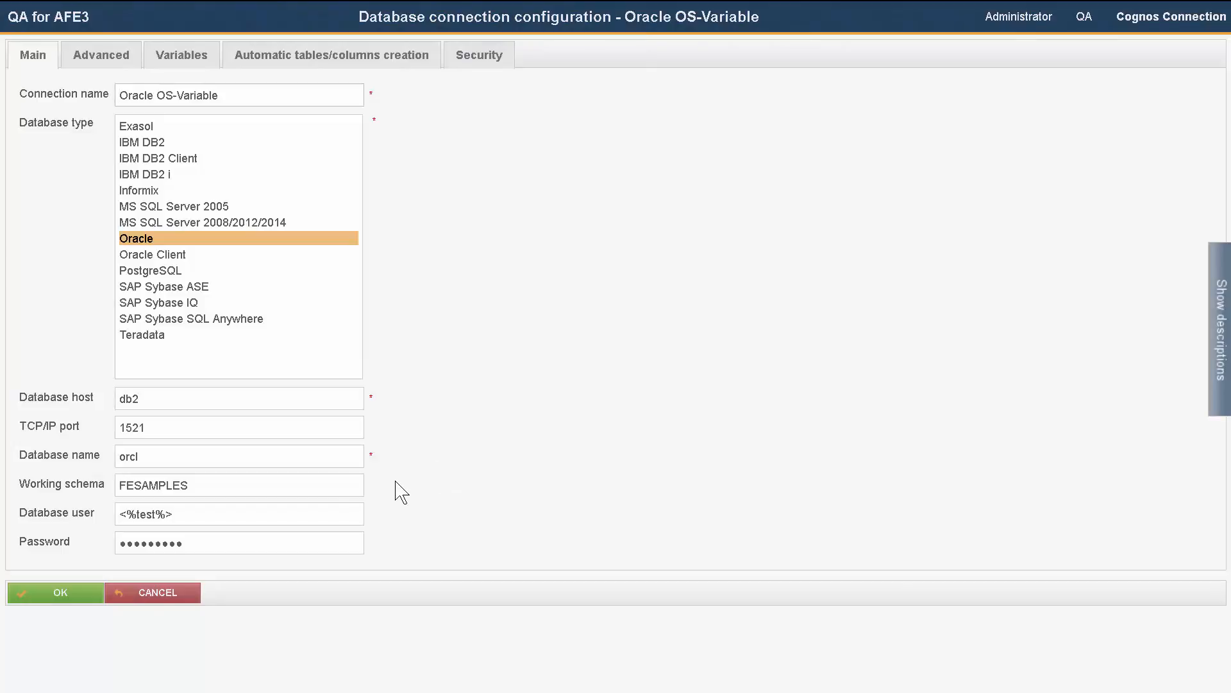
Step: Highlight the <%test%> database user value and open the connection's Variables tab
{"action": "left_click_drag", "start_coordinate": [193, 522], "coordinate": [102, 521]}
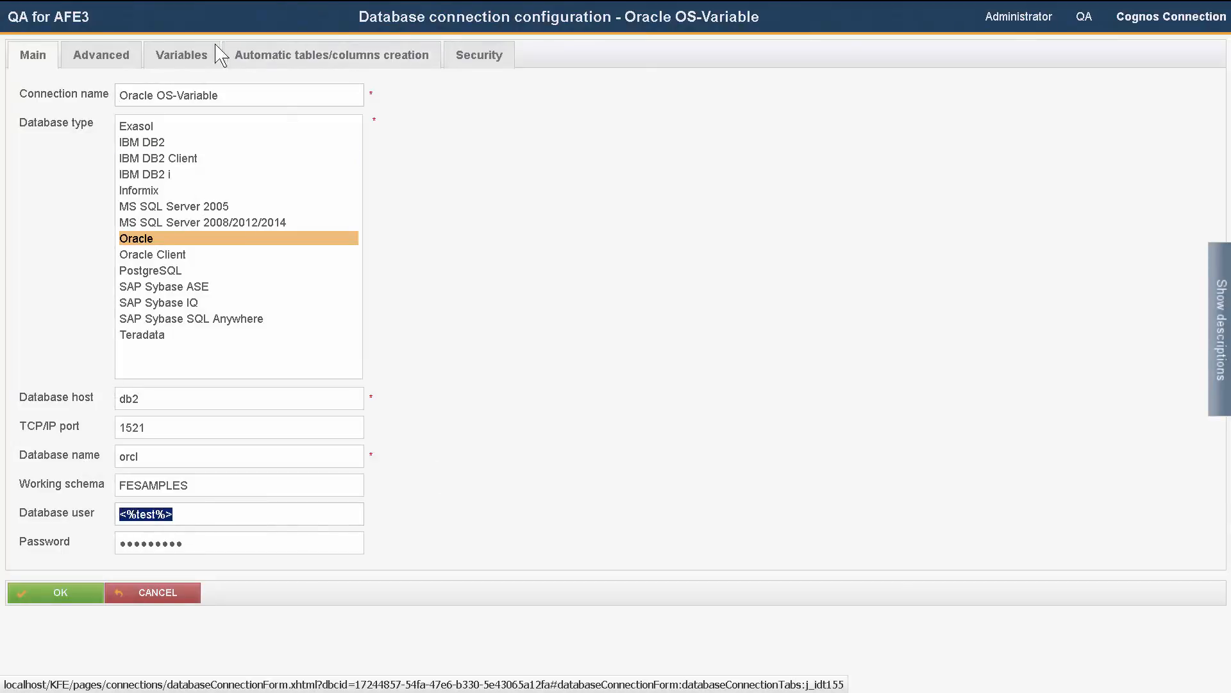
{"action": "left_click", "coordinate": [192, 54]}
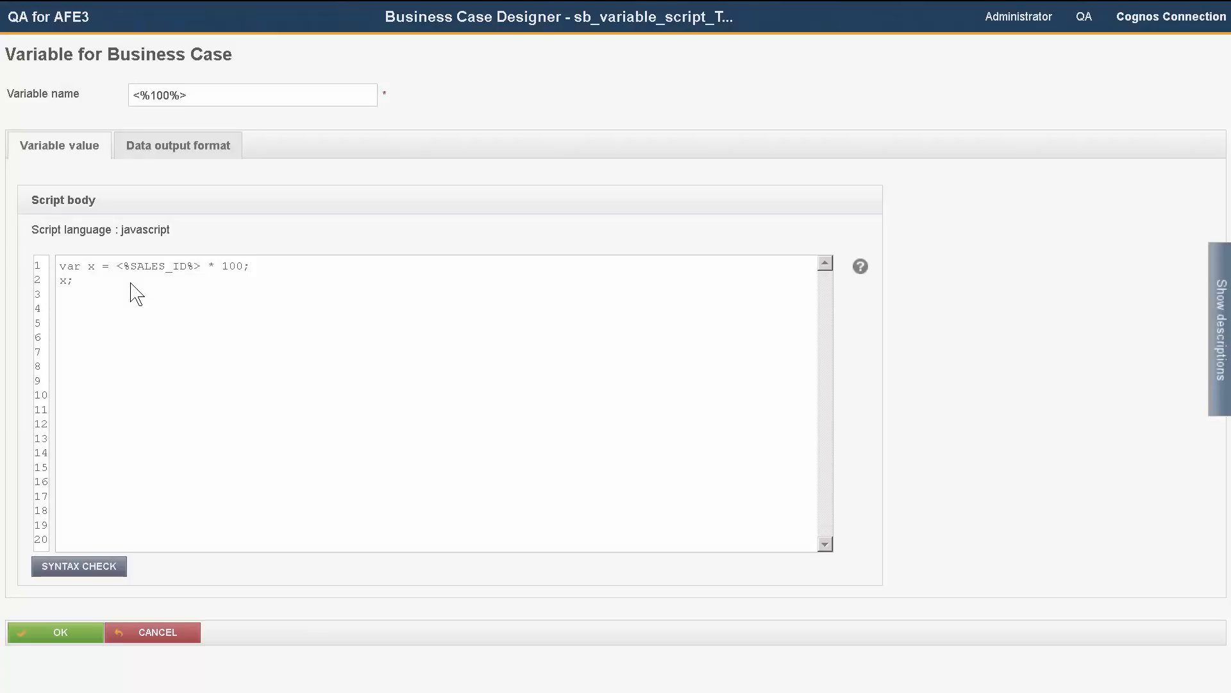
Step: Insert two single quotes in front of <%SALES_ID%> on line 1 of the script
{"action": "left_click", "coordinate": [116, 267]}
{"action": "type", "text": "''"}
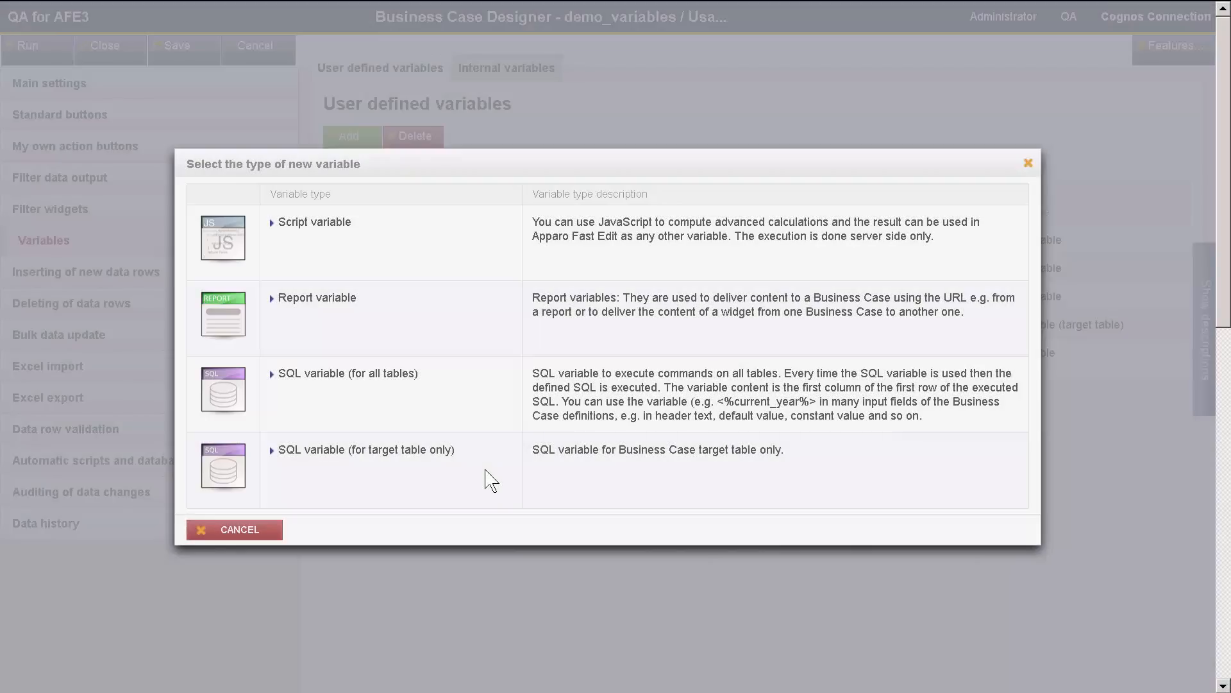
Step: Cancel the new variable type dialog and open the Filter data output section
{"action": "left_click_drag", "start_coordinate": [447, 454], "coordinate": [282, 452]}
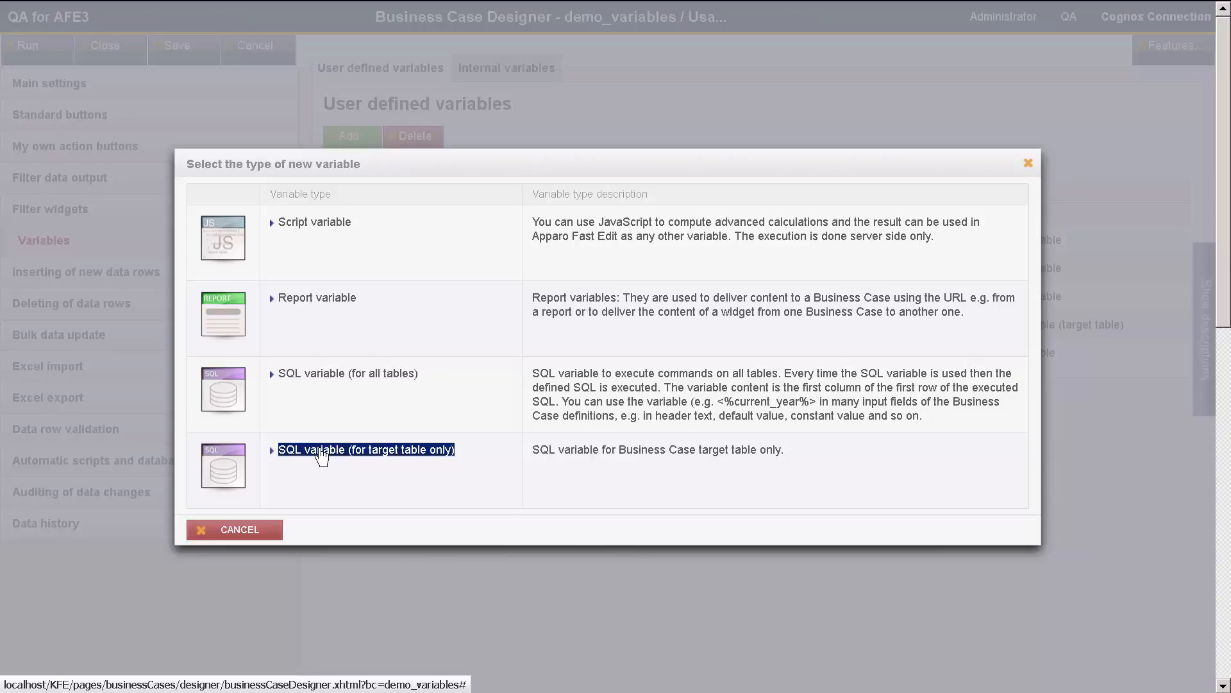
{"action": "left_click", "coordinate": [273, 532]}
{"action": "left_click", "coordinate": [133, 185]}
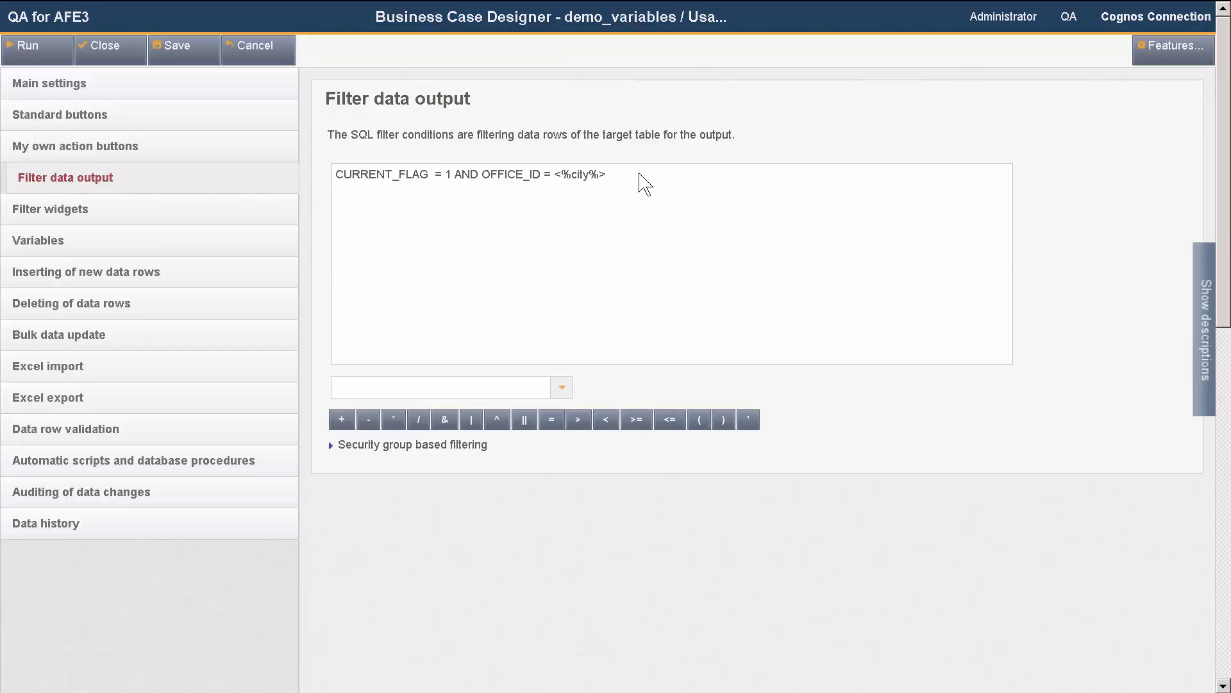
Step: Highlight the filter condition using <%city%> and the security group based filtering option
{"action": "left_click_drag", "start_coordinate": [645, 185], "coordinate": [324, 183]}
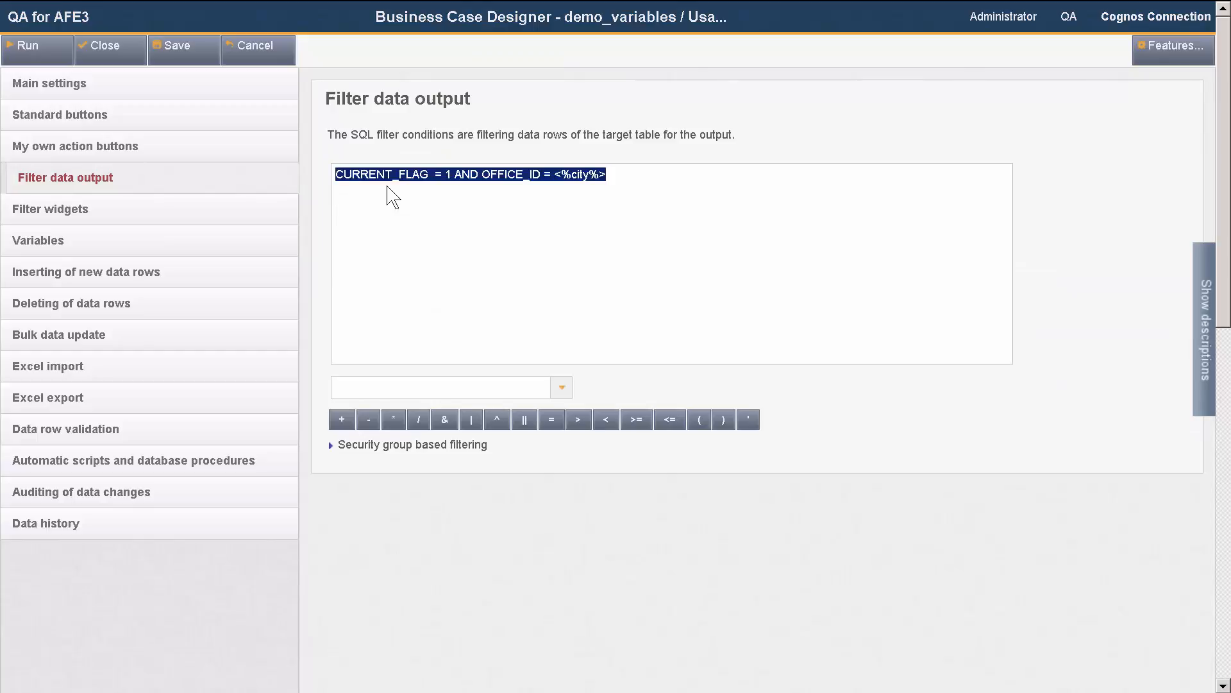
{"action": "left_click_drag", "start_coordinate": [490, 445], "coordinate": [344, 459]}
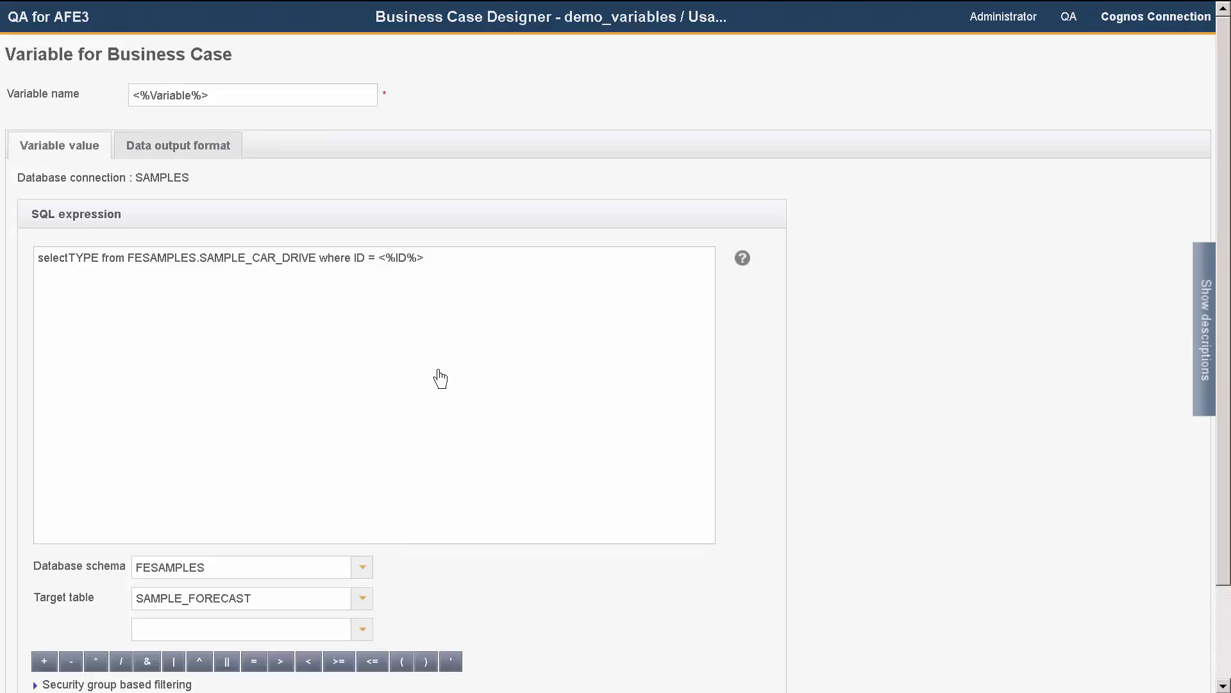
Step: Highlight the <%ID%> reference in the SQL variable and open its security group based filtering
{"action": "left_click", "coordinate": [428, 261]}
{"action": "left_click_drag", "start_coordinate": [428, 261], "coordinate": [377, 263]}
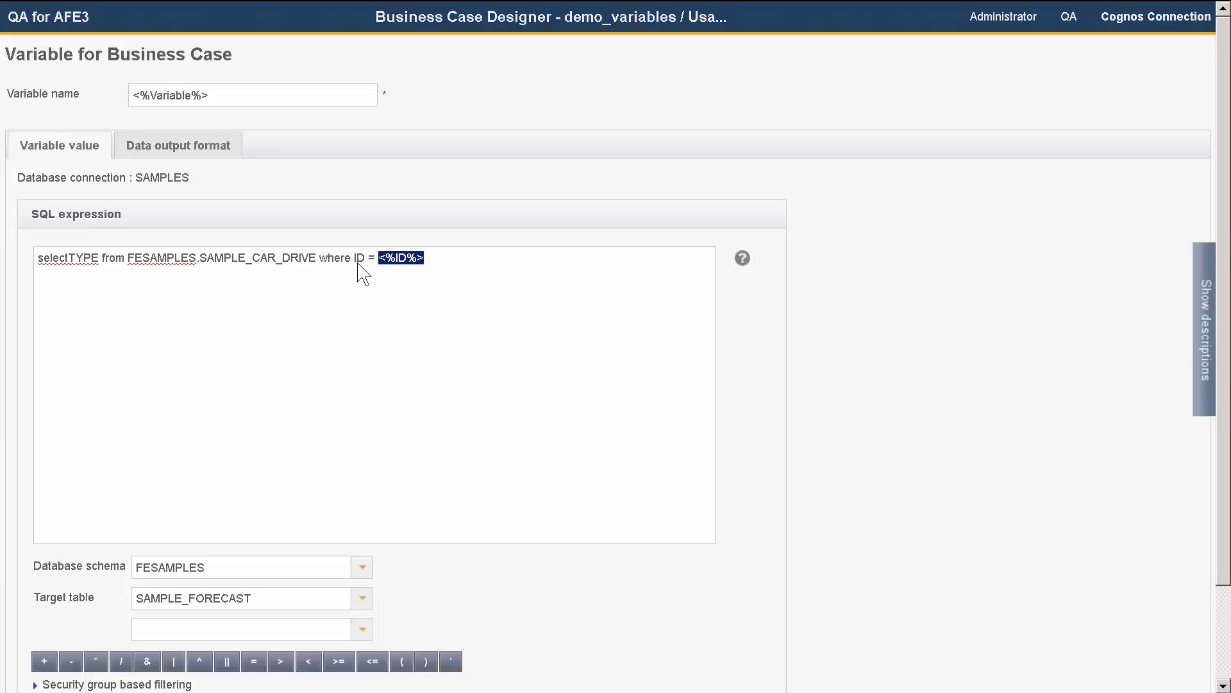
{"action": "scroll", "coordinate": [338, 327], "scroll_direction": "down", "scroll_amount": 1}
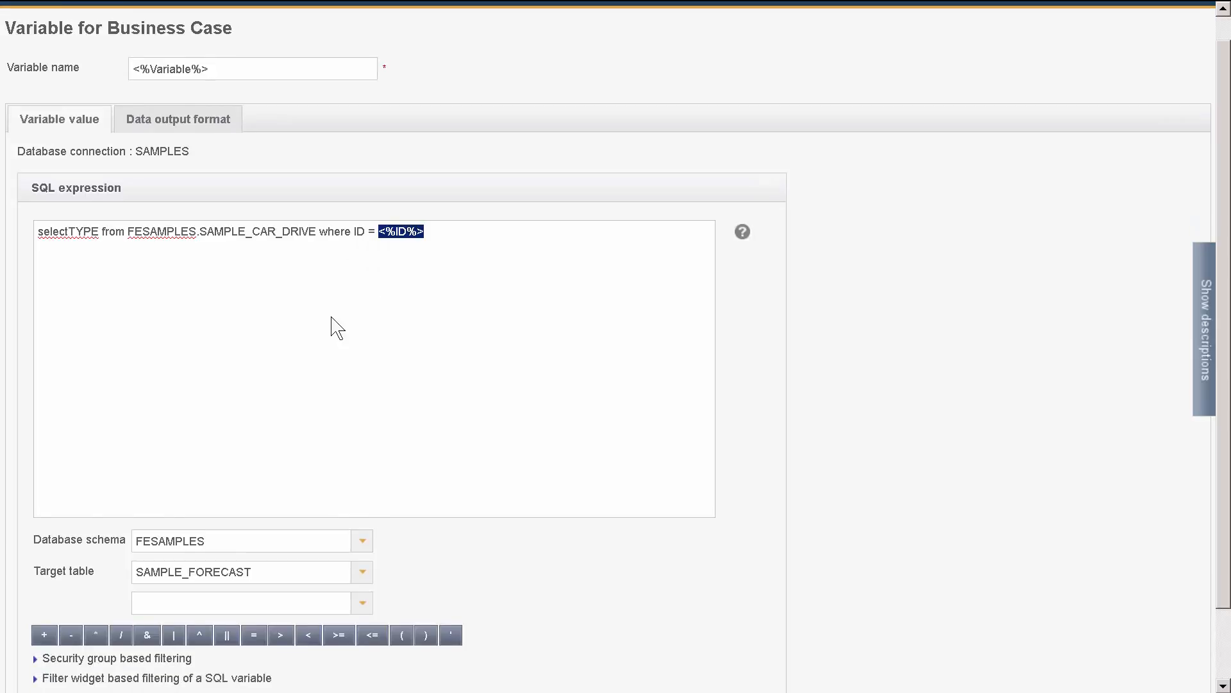
{"action": "scroll", "coordinate": [338, 327], "scroll_direction": "down", "scroll_amount": 3}
{"action": "left_click", "coordinate": [116, 585]}
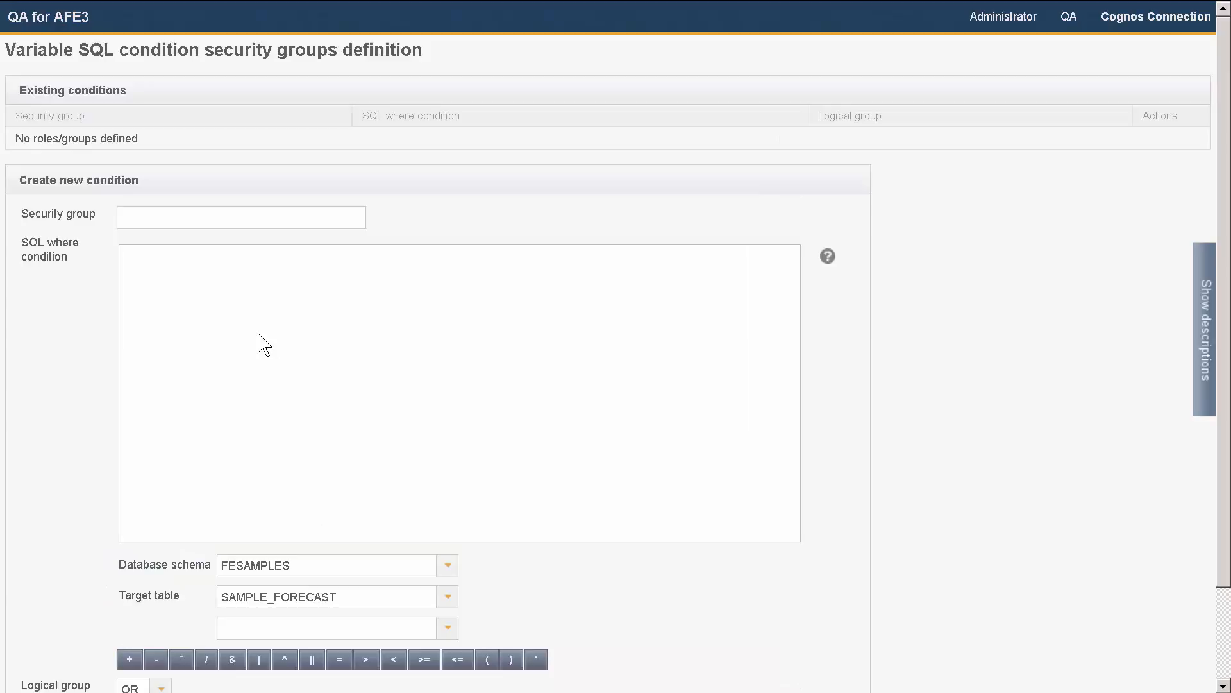
Step: Add a condition for security group DEMO_GROUP with SQL where condition USERNAME=<%USER_NAME
{"action": "left_click", "coordinate": [184, 218]}
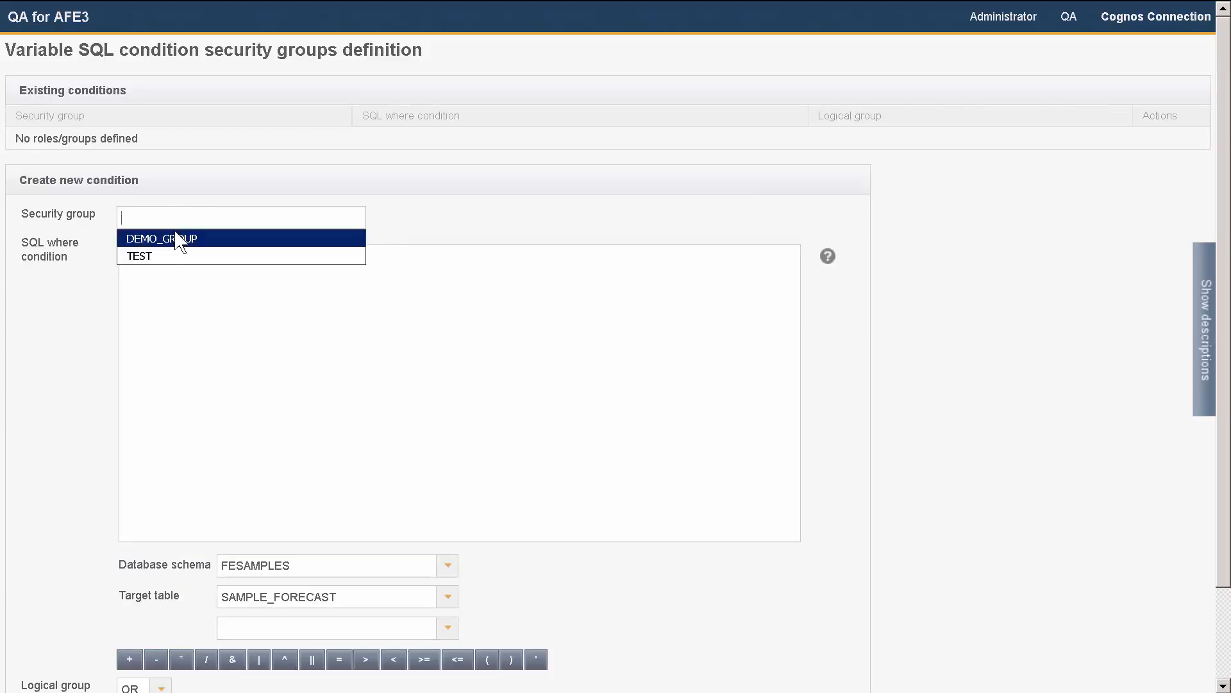
{"action": "left_click", "coordinate": [178, 240]}
{"action": "left_click", "coordinate": [204, 295]}
{"action": "type", "text": "USERNAME"}
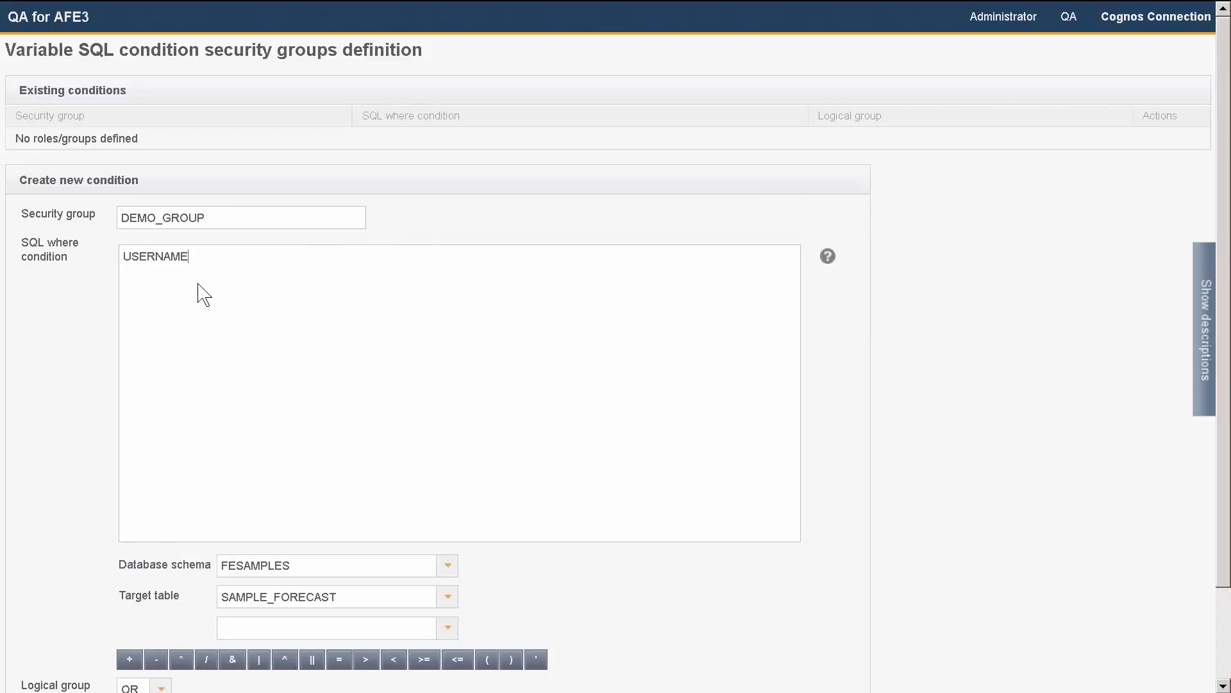
{"action": "type", "text": "=<%USER_NAME"}
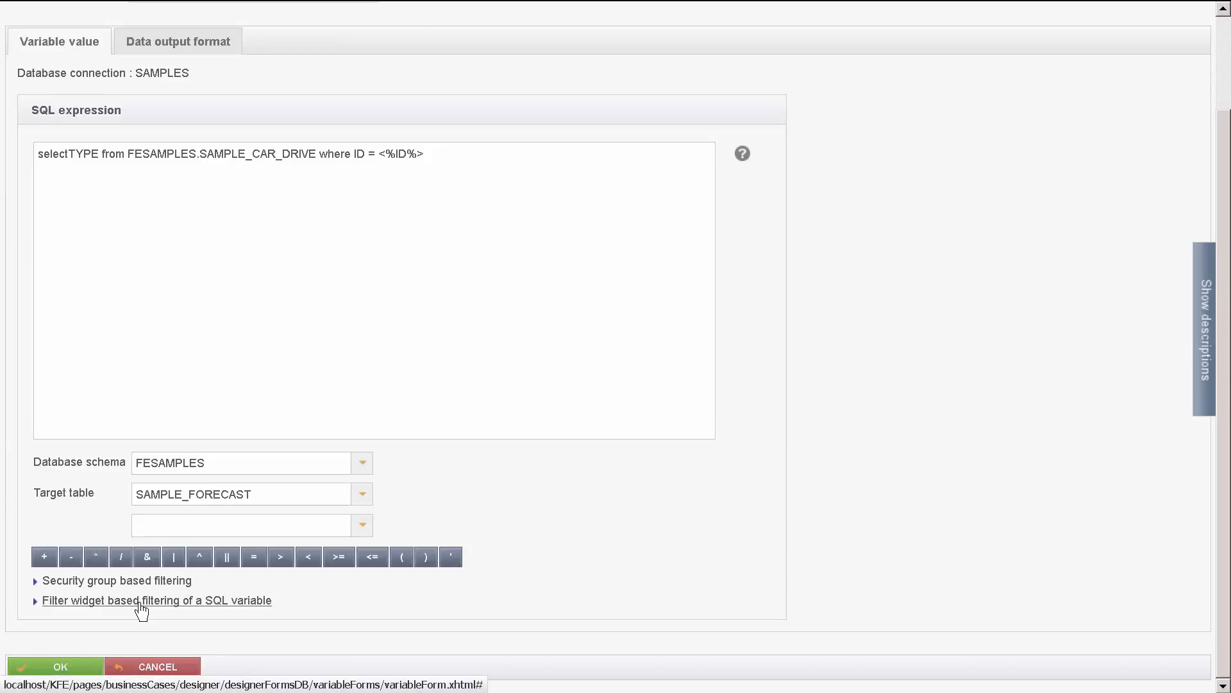
Step: Open the filter widget based filtering of the SQL variable
{"action": "left_click", "coordinate": [140, 602]}
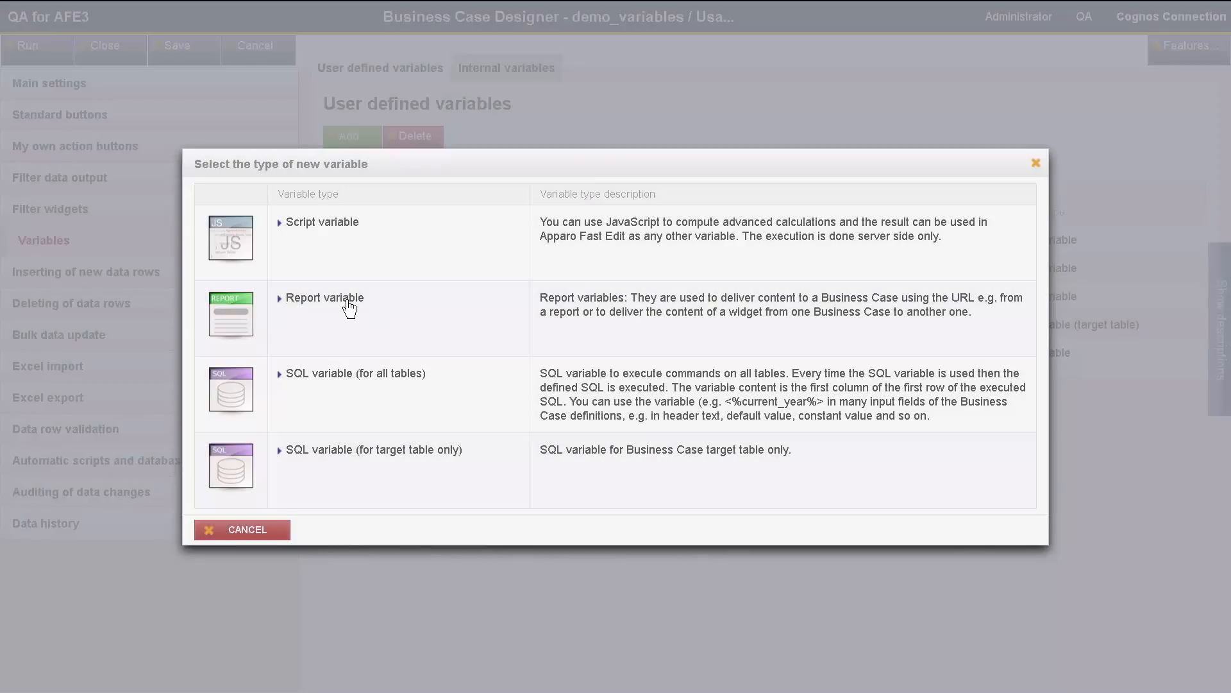
Step: Add a report variable named Variable with the default value Yellow
{"action": "left_click", "coordinate": [341, 305]}
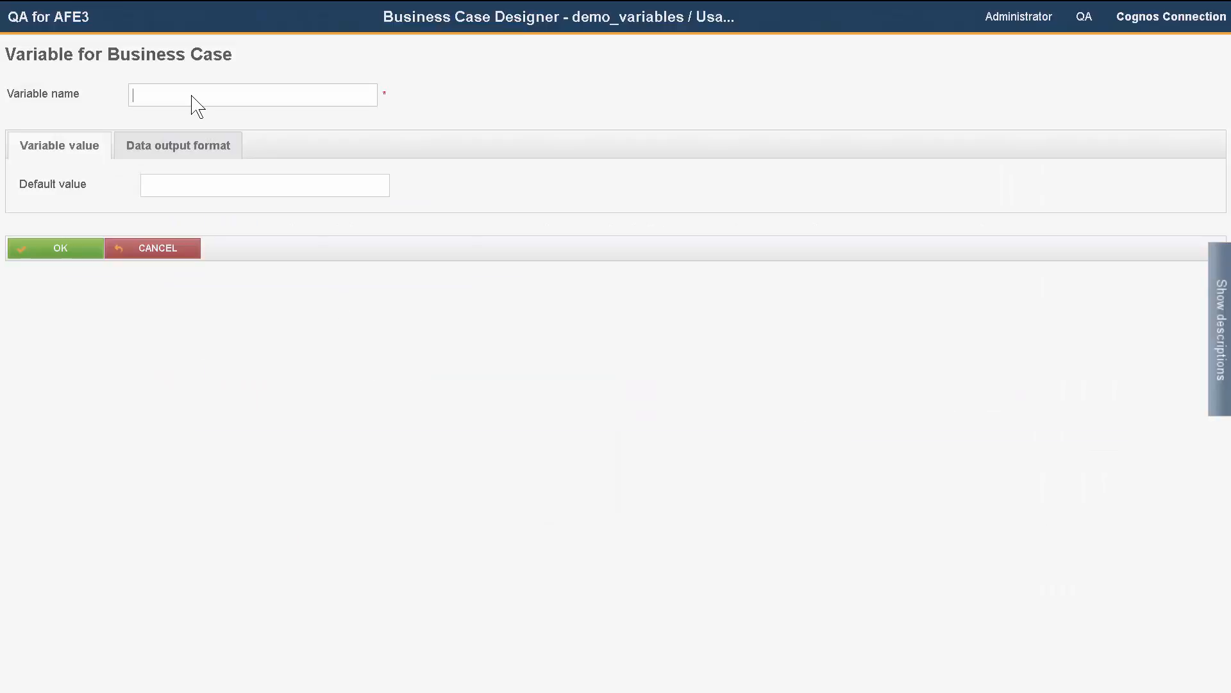
{"action": "left_click", "coordinate": [191, 96]}
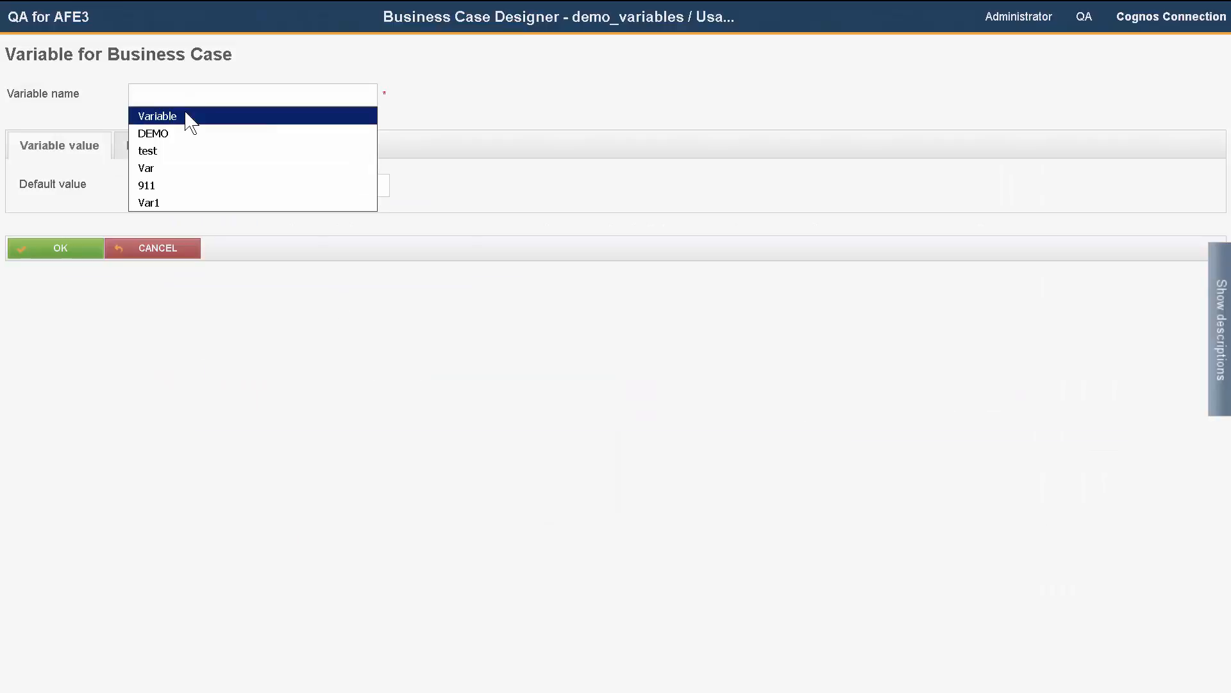
{"action": "left_click", "coordinate": [191, 116]}
{"action": "left_click", "coordinate": [180, 191]}
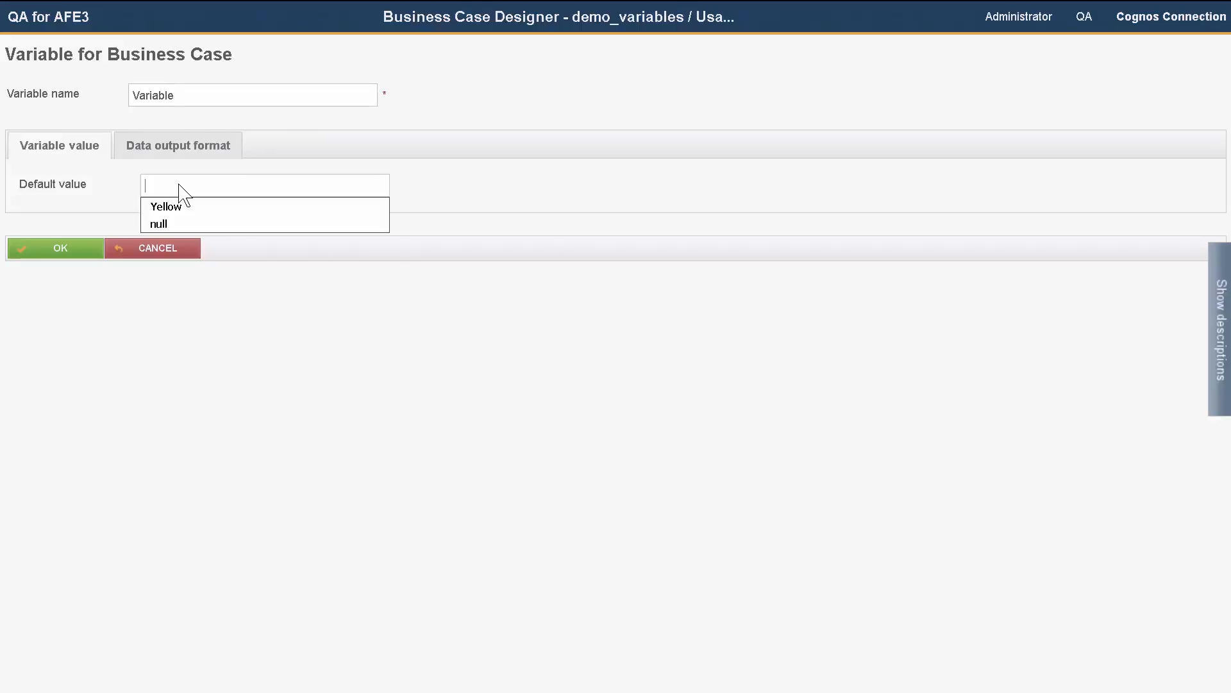
{"action": "left_click", "coordinate": [176, 204]}
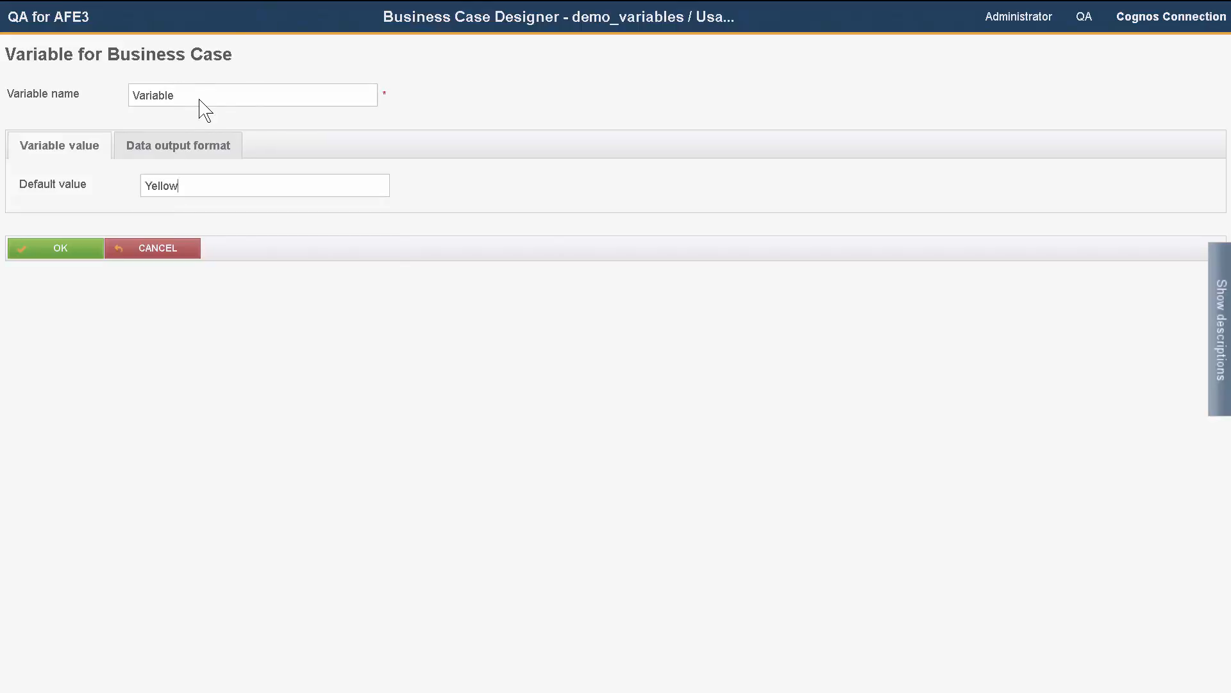
{"action": "left_click", "coordinate": [203, 189]}
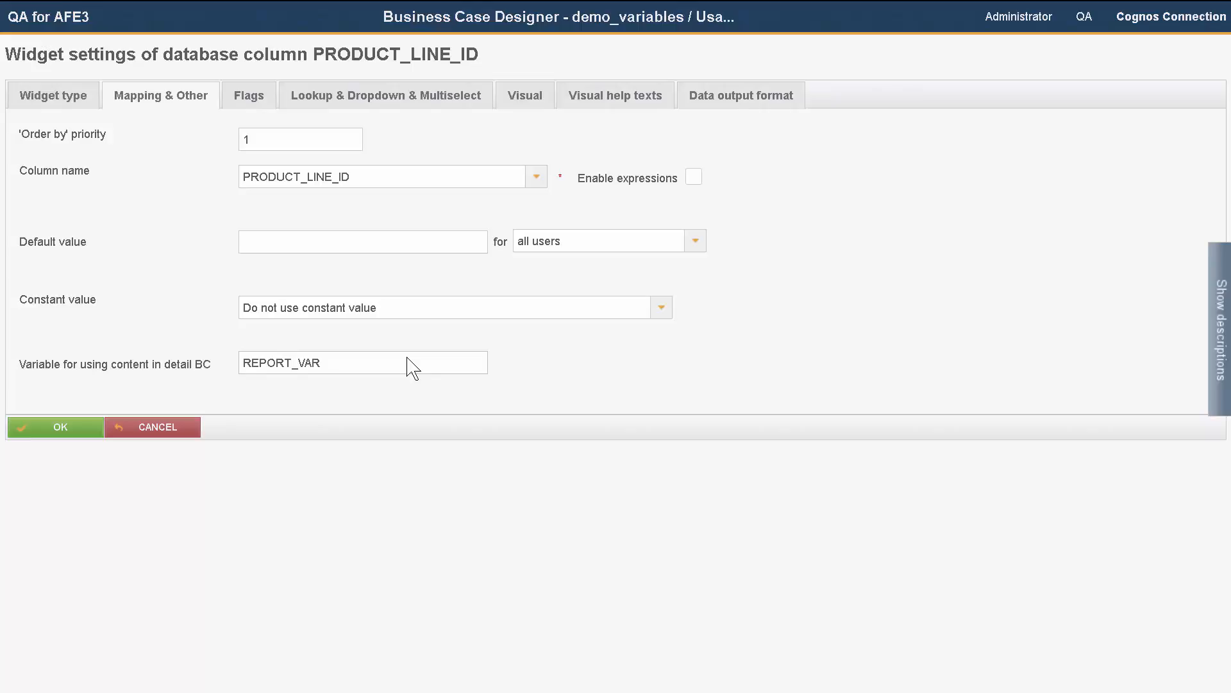
Step: Highlight REPORT_VAR as the variable for using content in the detail business case of PRODUCT_LINE_ID
{"action": "left_click_drag", "start_coordinate": [320, 367], "coordinate": [200, 372]}
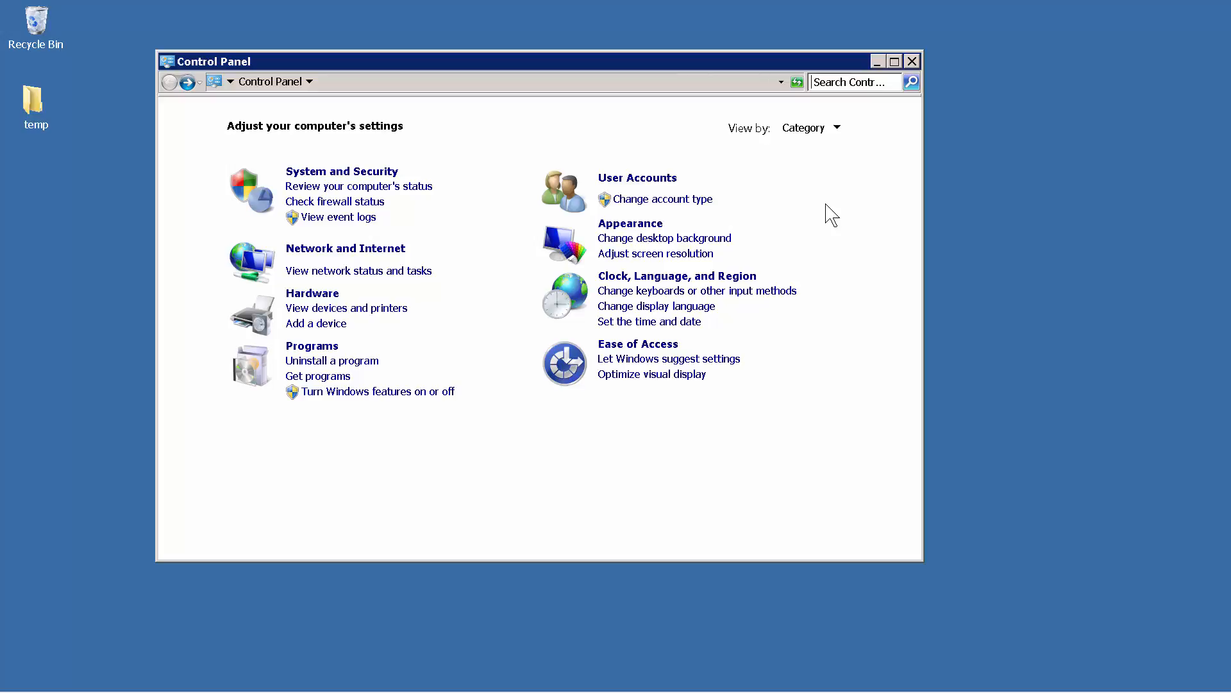
Step: In Windows Control Panel, search for system, open the system environment variables and select the AFE_test2 and AFE__test1 entries
{"action": "left_click", "coordinate": [835, 80]}
{"action": "type", "text": "system"}
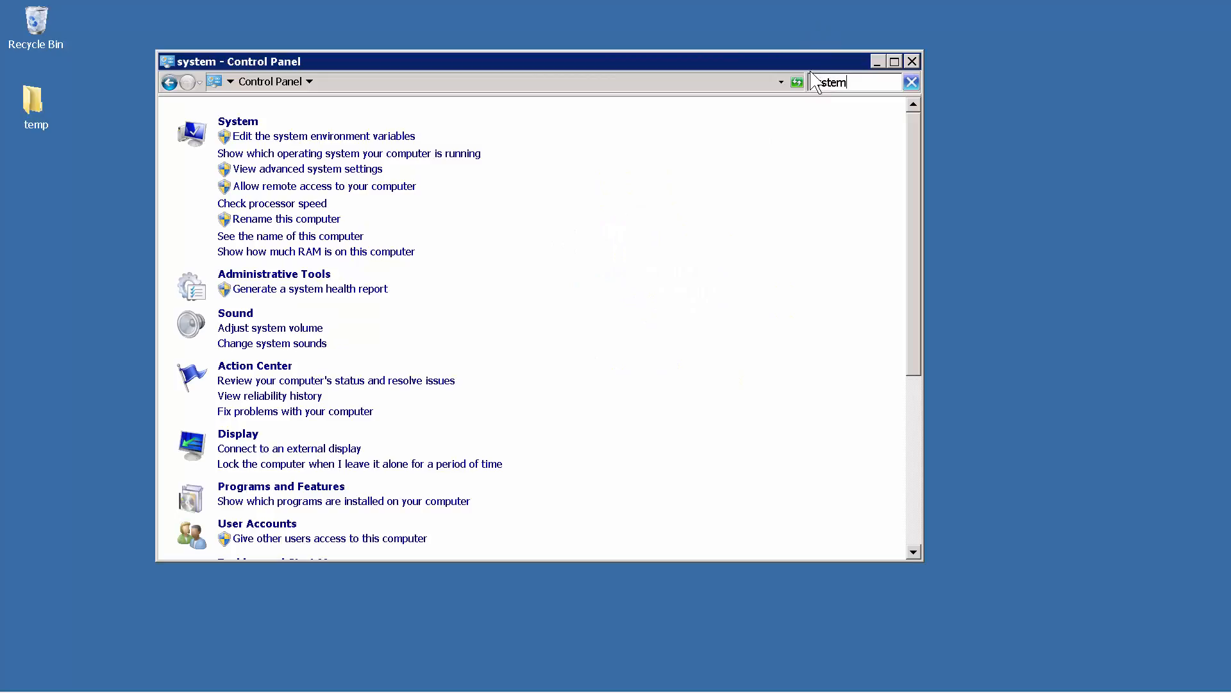
{"action": "left_click", "coordinate": [351, 136]}
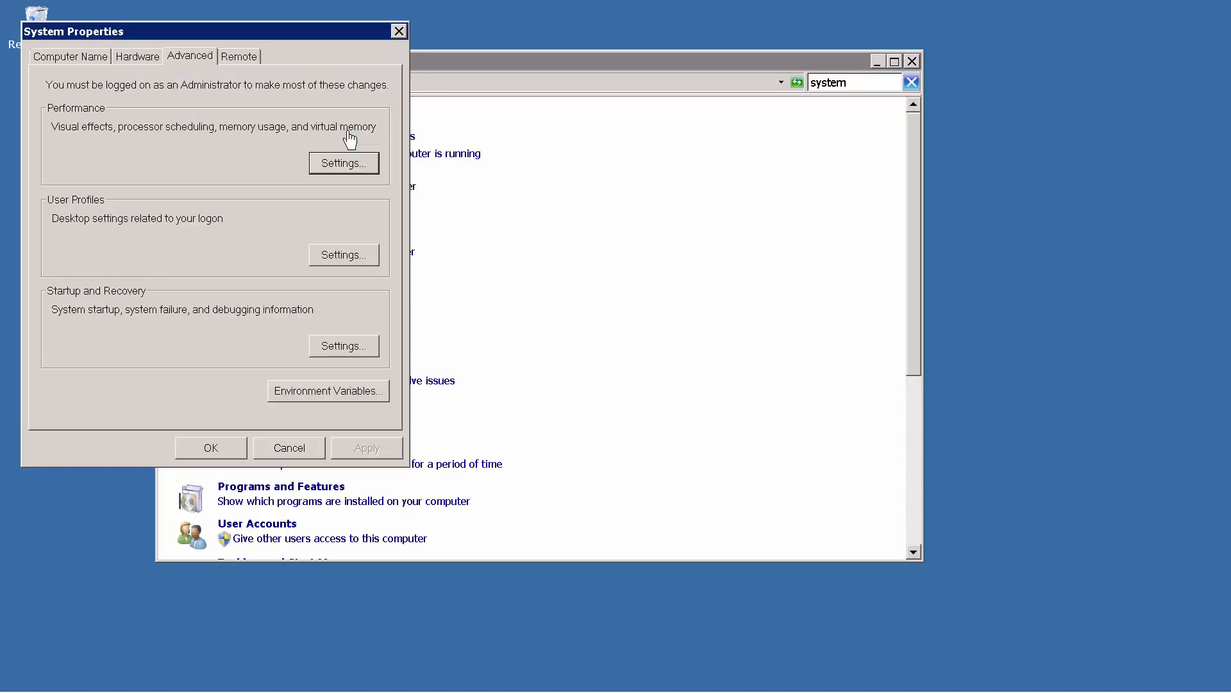
{"action": "left_click", "coordinate": [337, 396]}
{"action": "left_click", "coordinate": [107, 325]}
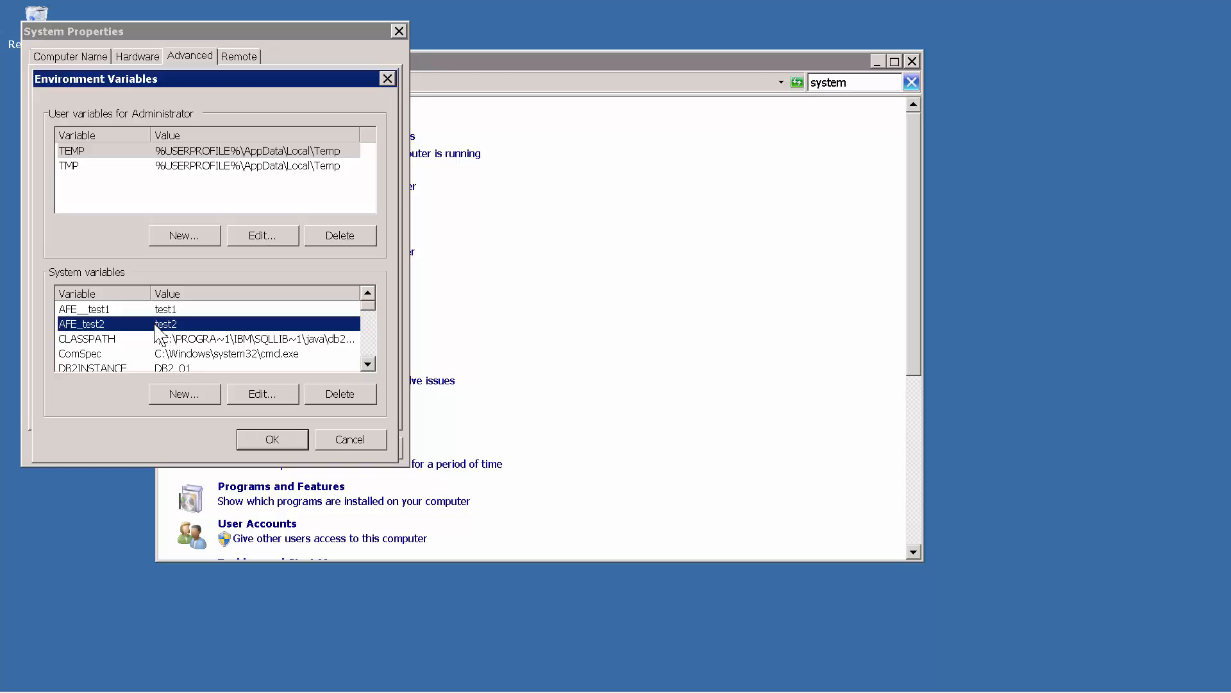
{"action": "left_click", "coordinate": [112, 311]}
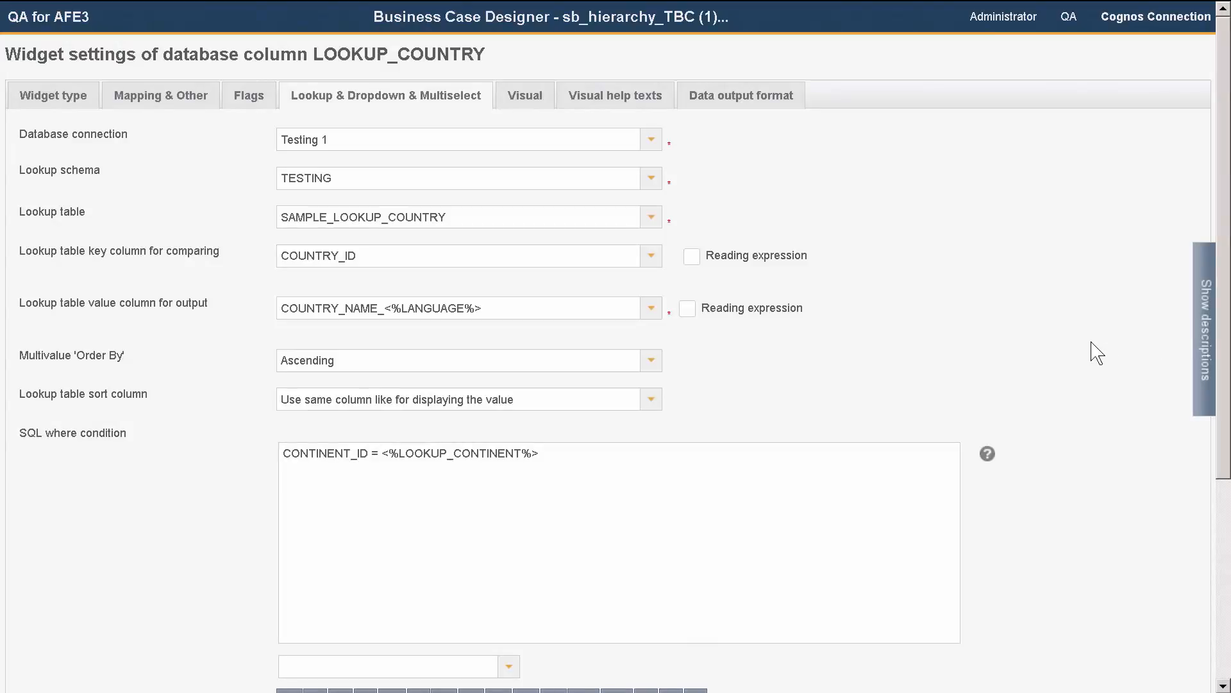
Step: Highlight the <%LANGUAGE%> lookup value column and the <%LOOKUP_CONTINENT%> SQL where condition of the LOOKUP_COUNTRY widget
{"action": "left_click_drag", "start_coordinate": [507, 309], "coordinate": [276, 311]}
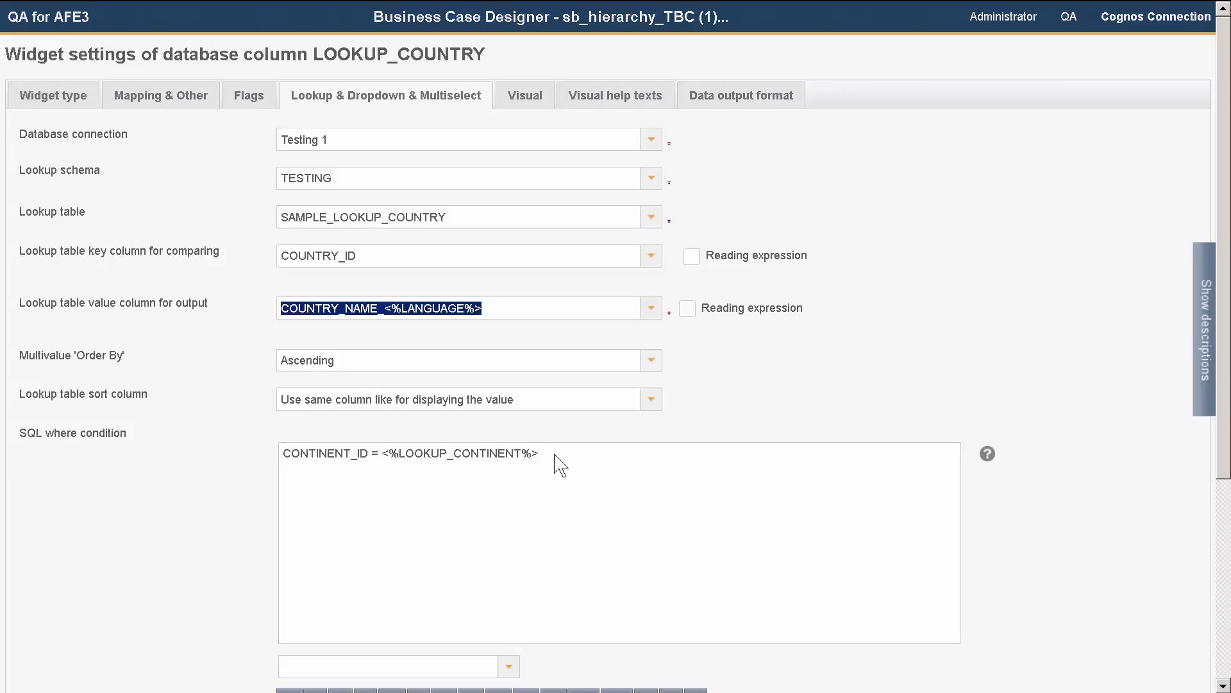
{"action": "left_click_drag", "start_coordinate": [554, 455], "coordinate": [258, 452]}
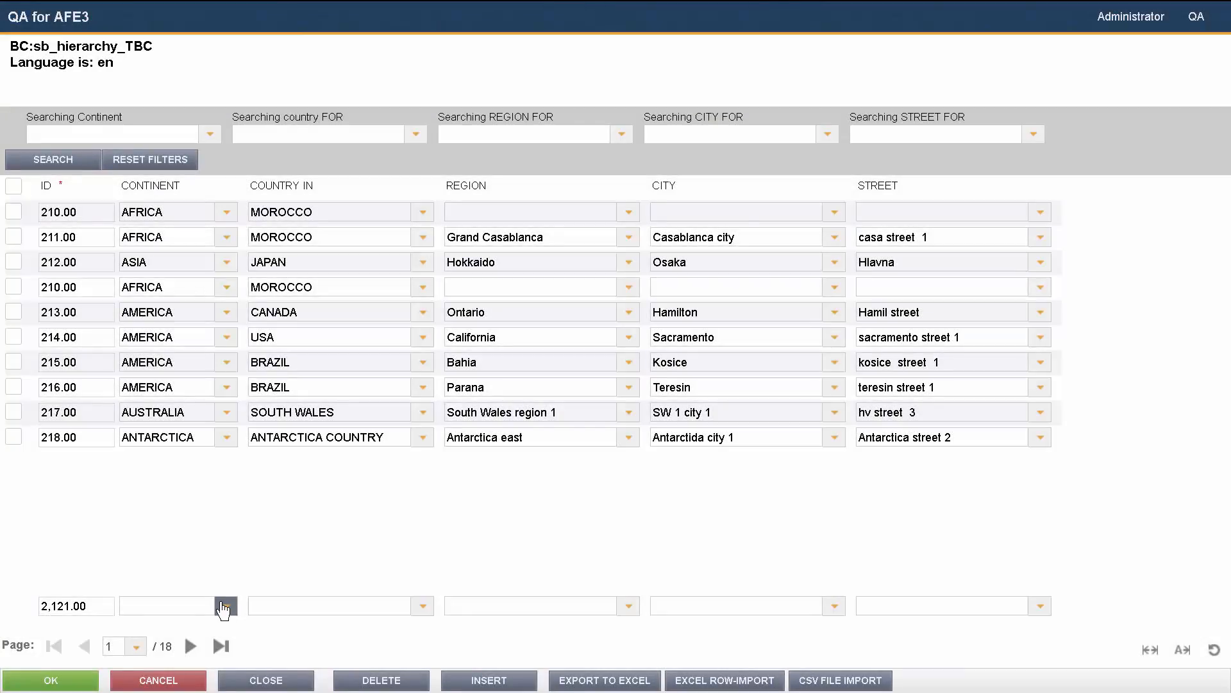
Step: In the running business case's new row, set the continent to AMERICA and open the country dropdown
{"action": "left_click", "coordinate": [224, 607]}
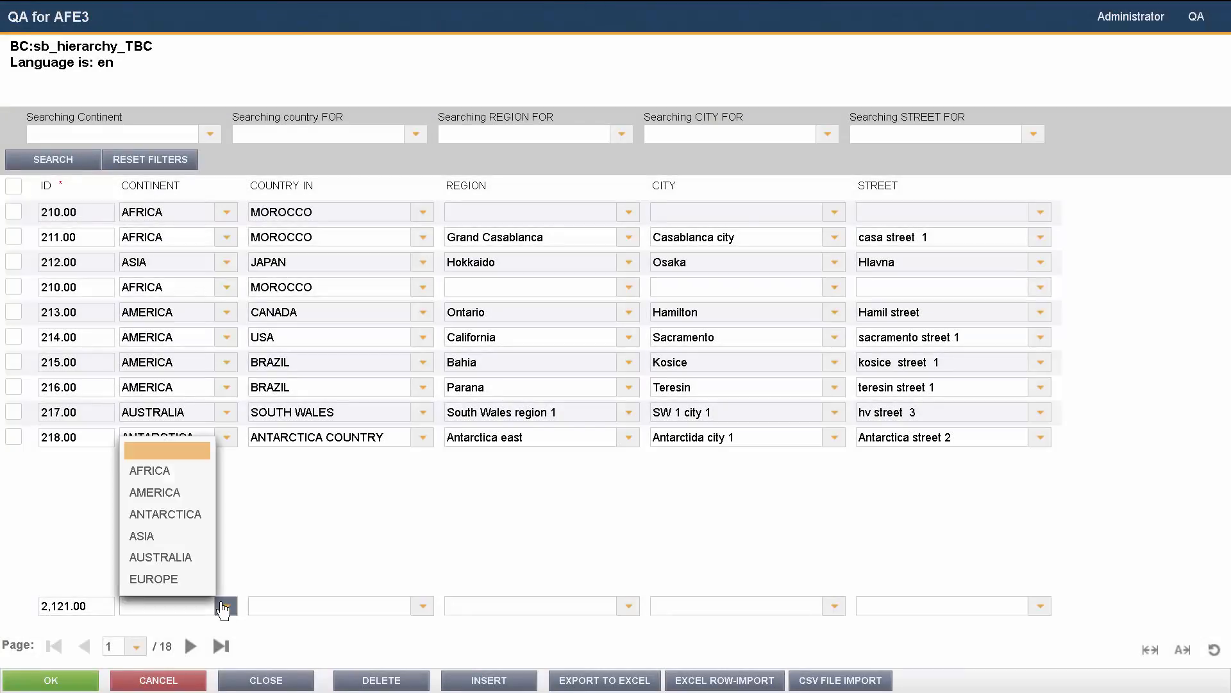
{"action": "left_click", "coordinate": [181, 499]}
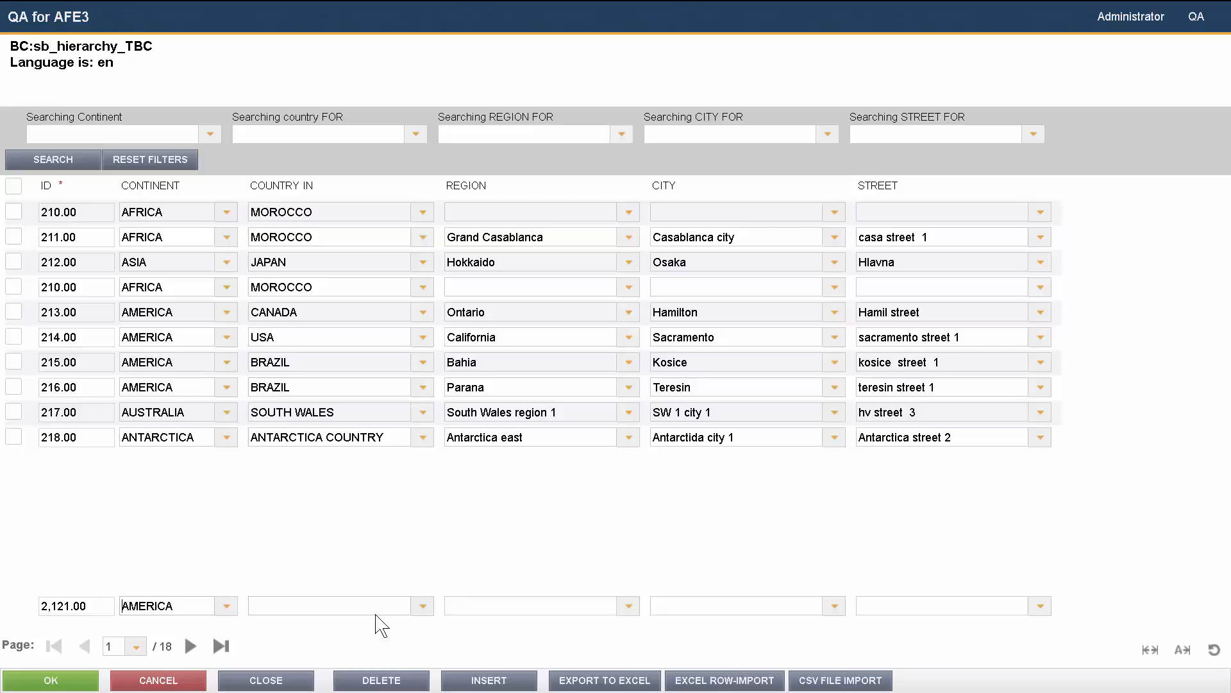
{"action": "left_click", "coordinate": [419, 610]}
{"action": "left_click", "coordinate": [420, 615]}
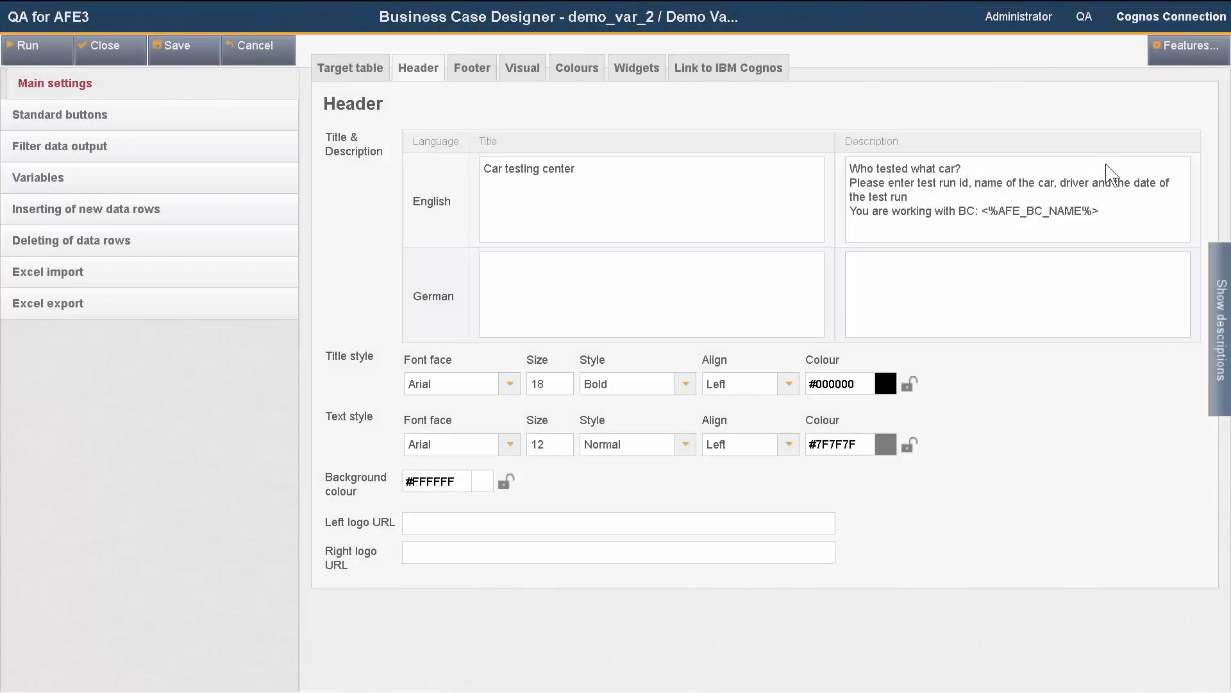
Step: Highlight the <%AFE_BC_NAME%> variable in the header description and the <%LANGUAGE%> variable in the footer description
{"action": "left_click_drag", "start_coordinate": [1100, 212], "coordinate": [976, 214]}
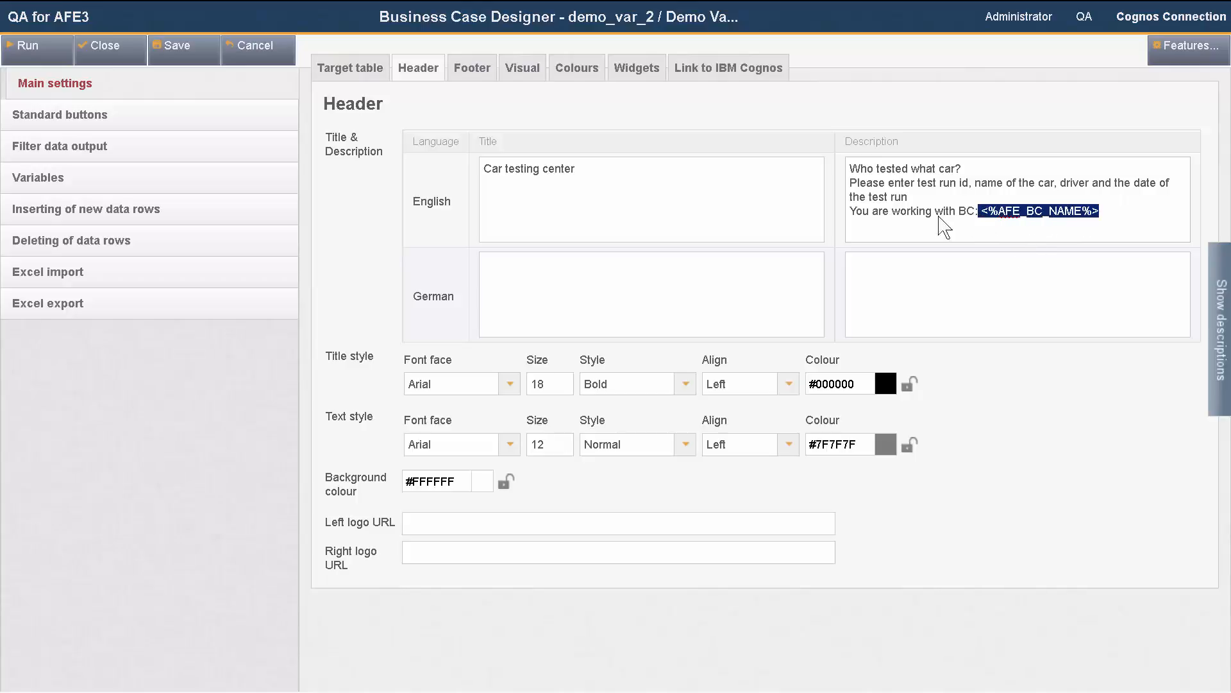
{"action": "left_click", "coordinate": [472, 75]}
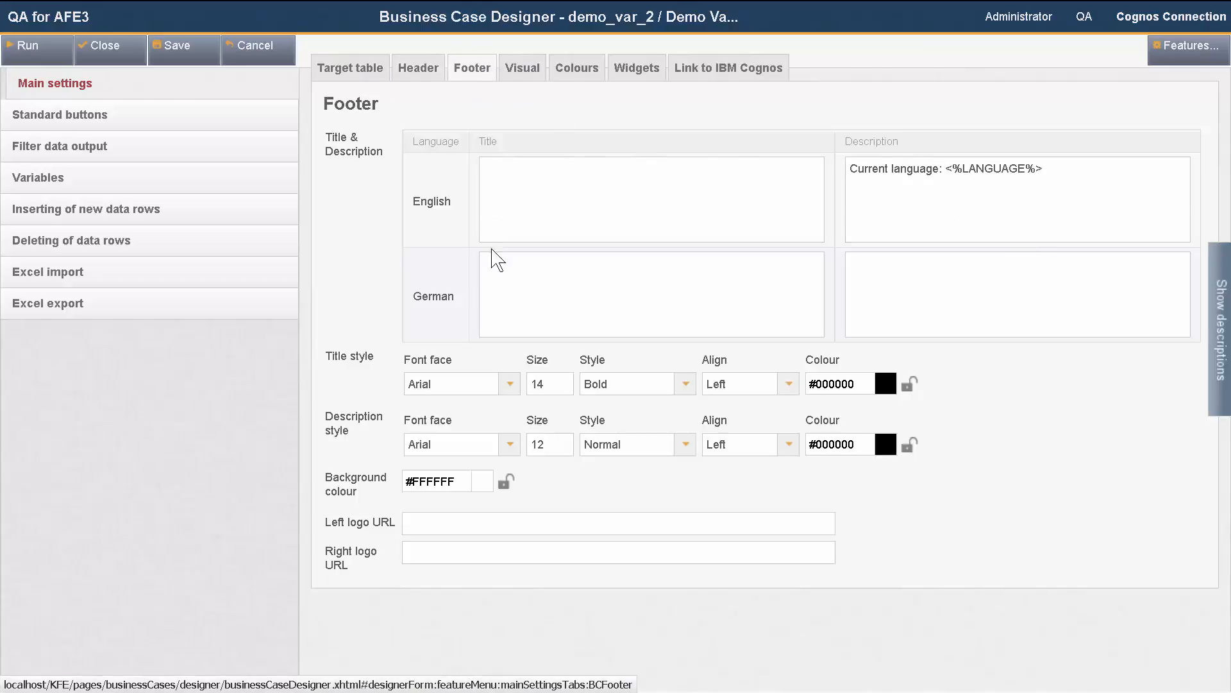
{"action": "left_click_drag", "start_coordinate": [1046, 172], "coordinate": [955, 171]}
{"action": "left_click_drag", "start_coordinate": [954, 170], "coordinate": [949, 168]}
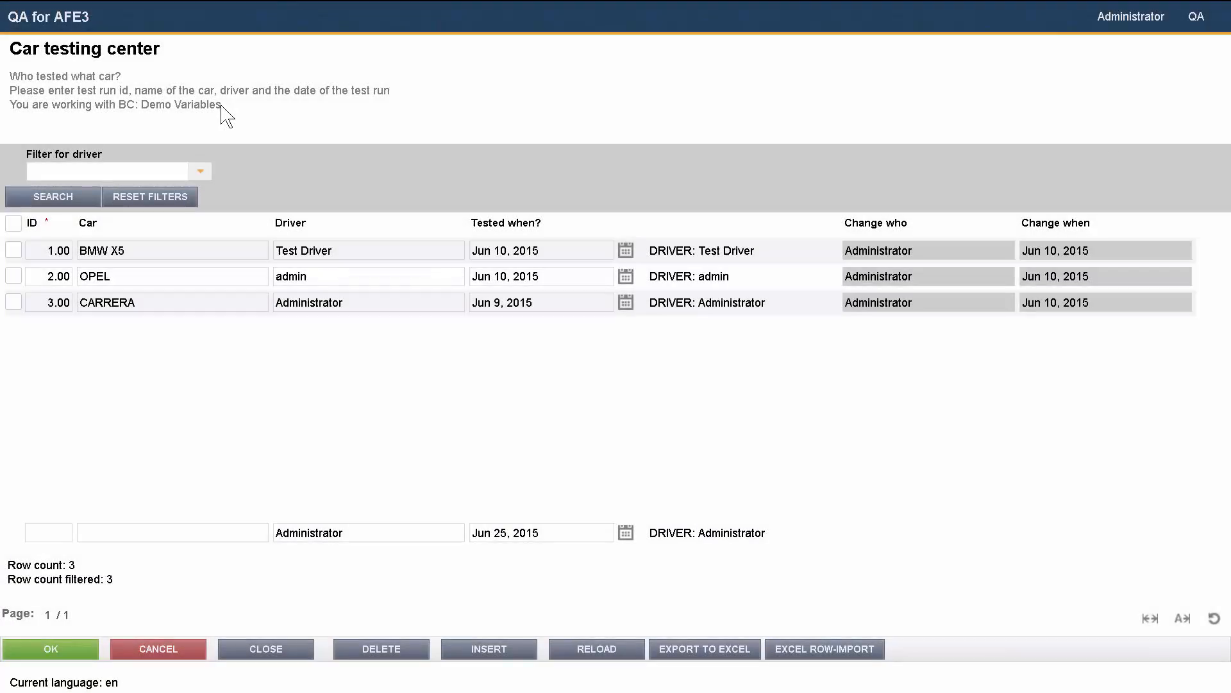
Step: In the running business case, highlight the business case name, current language, and the Change who and Change when values
{"action": "left_click_drag", "start_coordinate": [221, 106], "coordinate": [141, 107]}
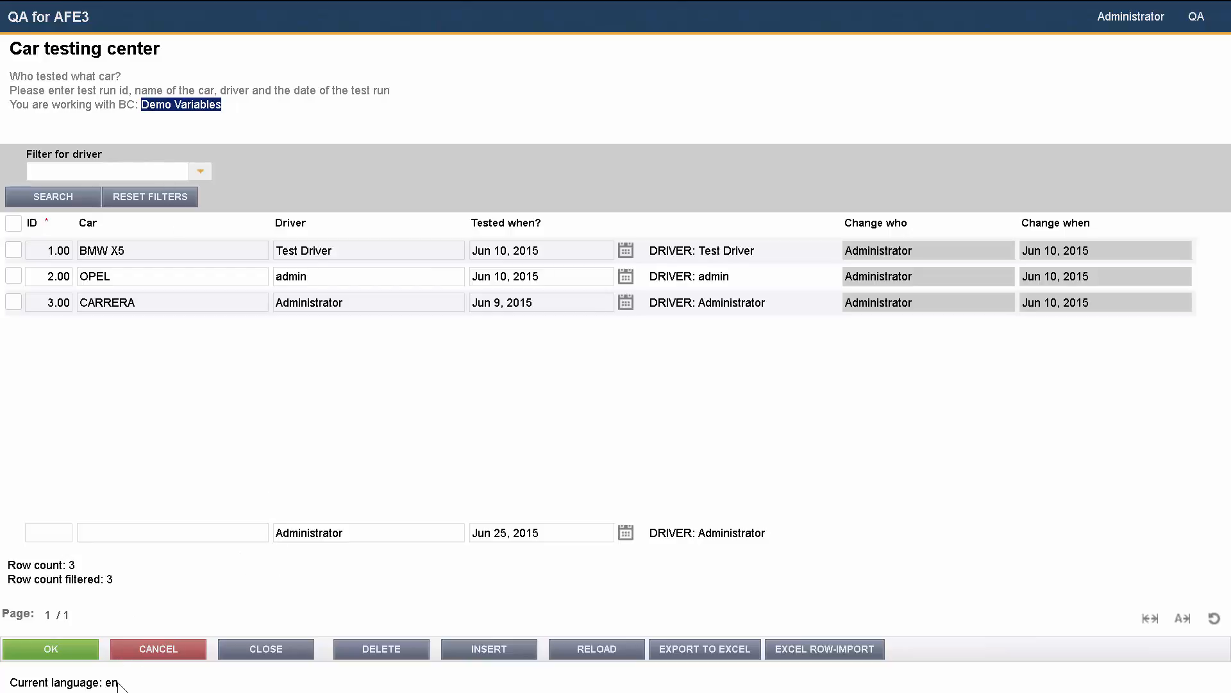
{"action": "left_click_drag", "start_coordinate": [119, 684], "coordinate": [9, 685]}
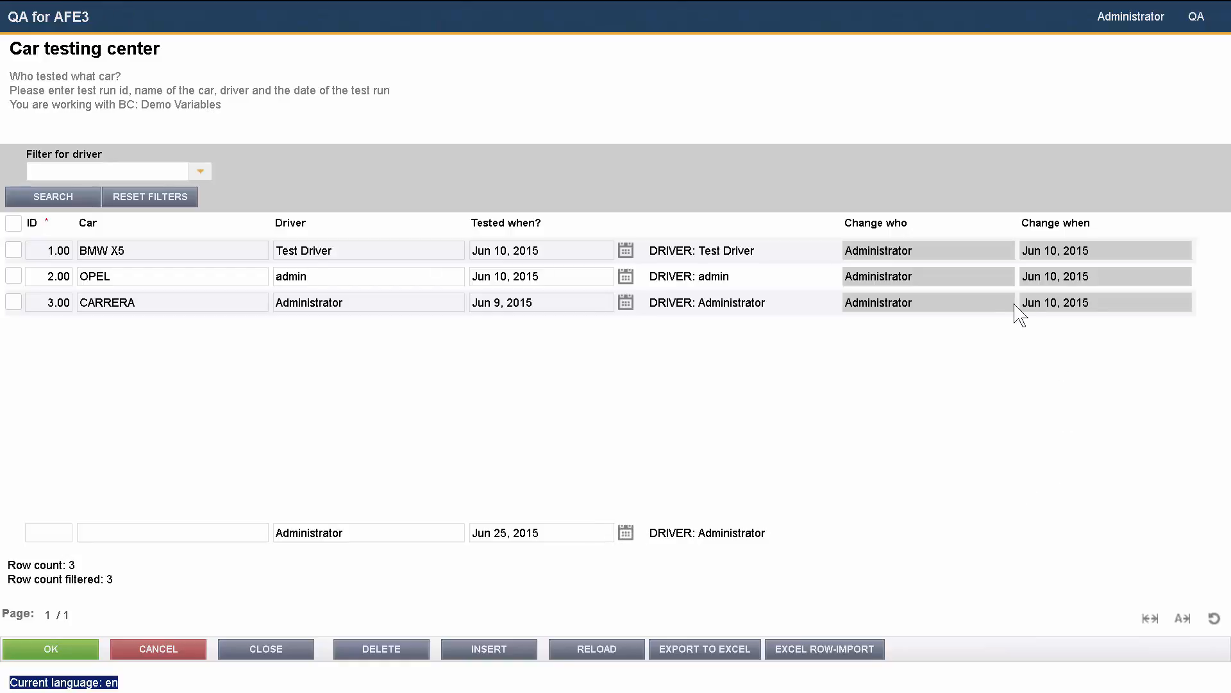
{"action": "left_click_drag", "start_coordinate": [913, 303], "coordinate": [844, 313]}
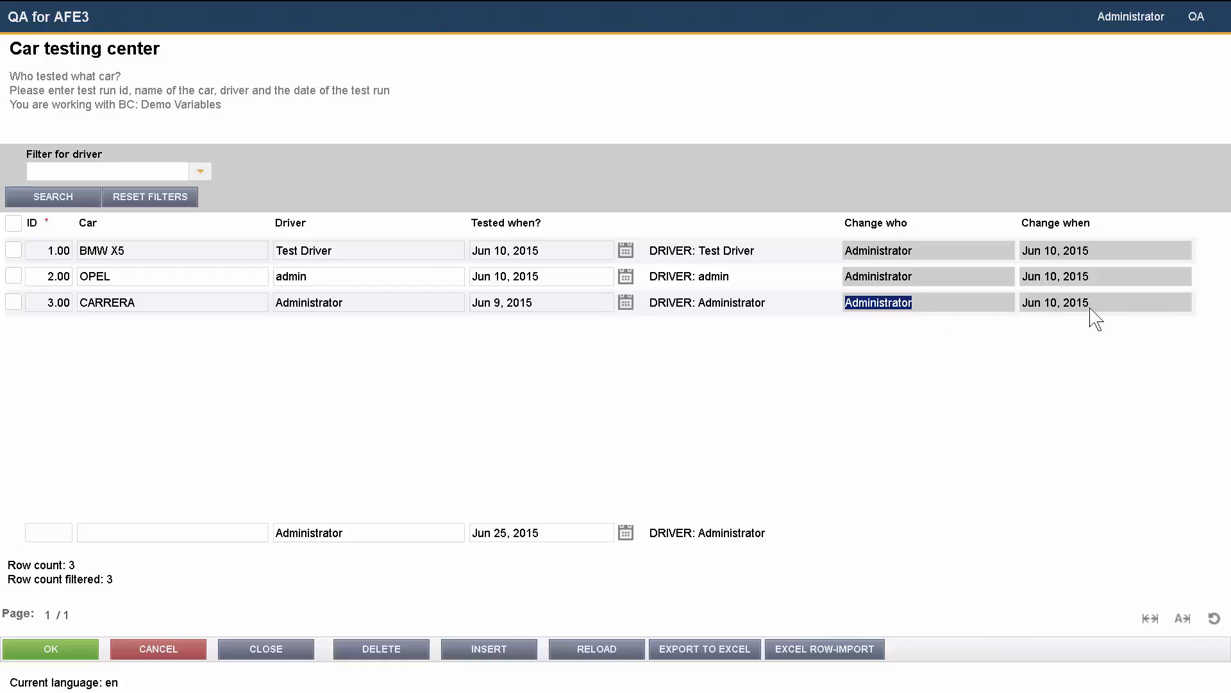
{"action": "left_click_drag", "start_coordinate": [1091, 305], "coordinate": [1017, 312]}
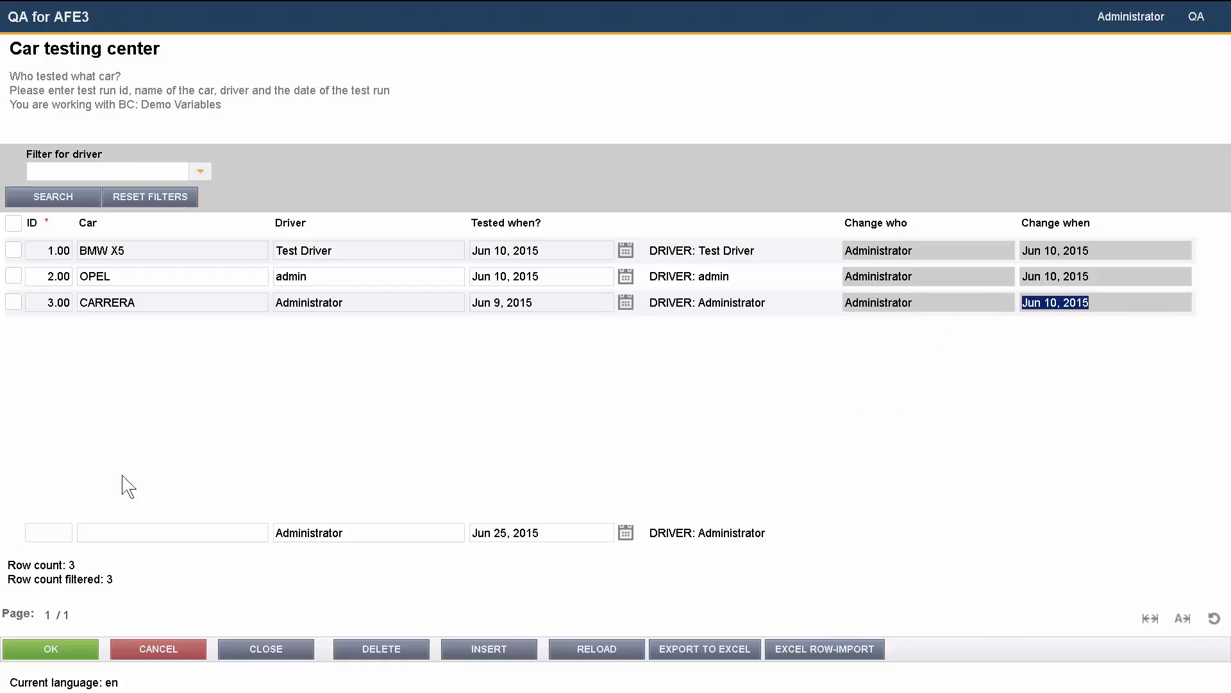
{"action": "left_click", "coordinate": [82, 565]}
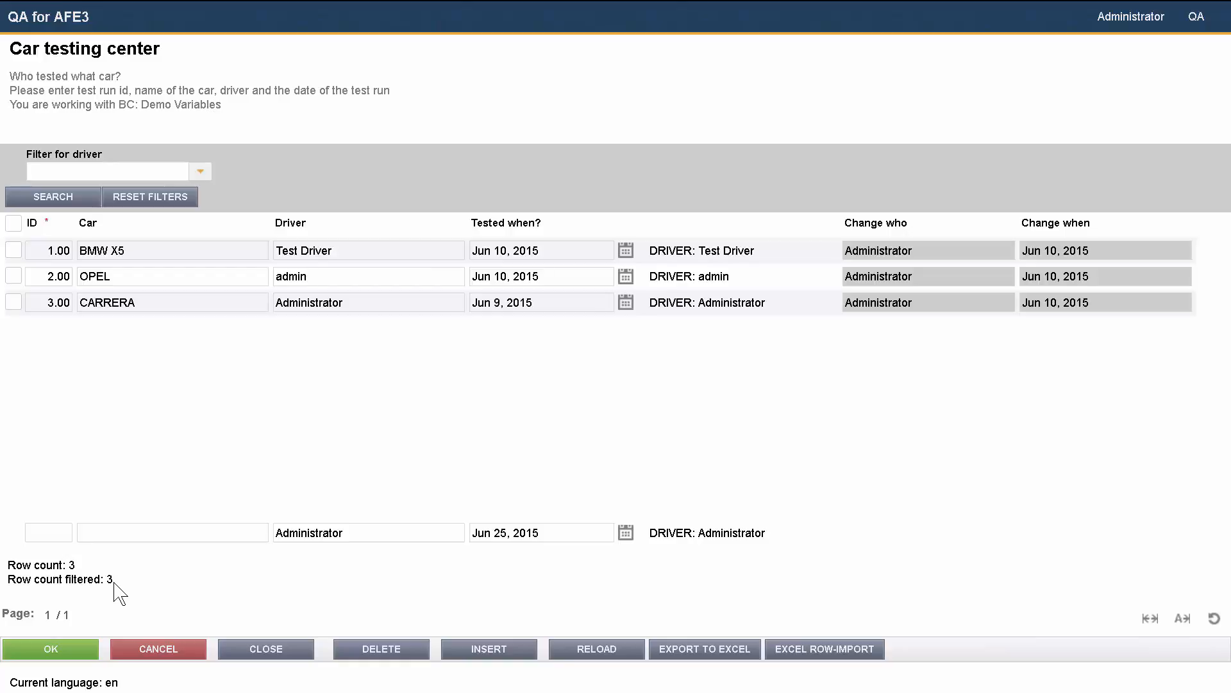
Step: Filter the rows by driver Administrator and highlight the filtered row count
{"action": "left_click", "coordinate": [197, 173]}
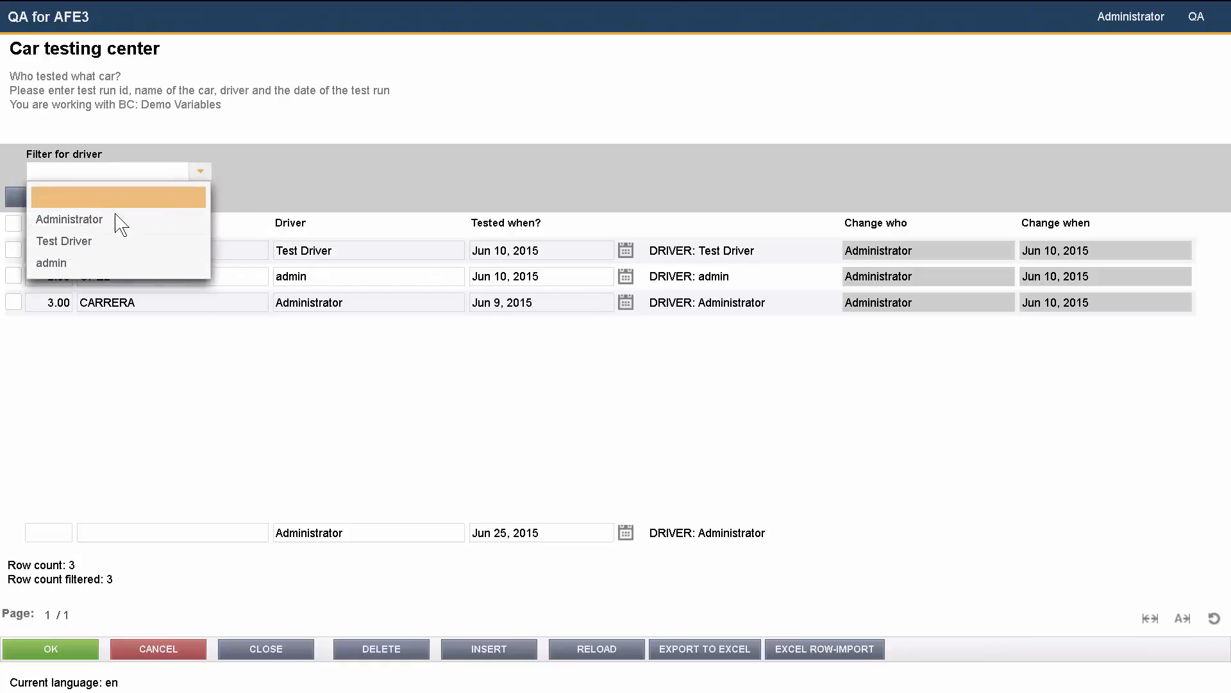
{"action": "left_click", "coordinate": [113, 220]}
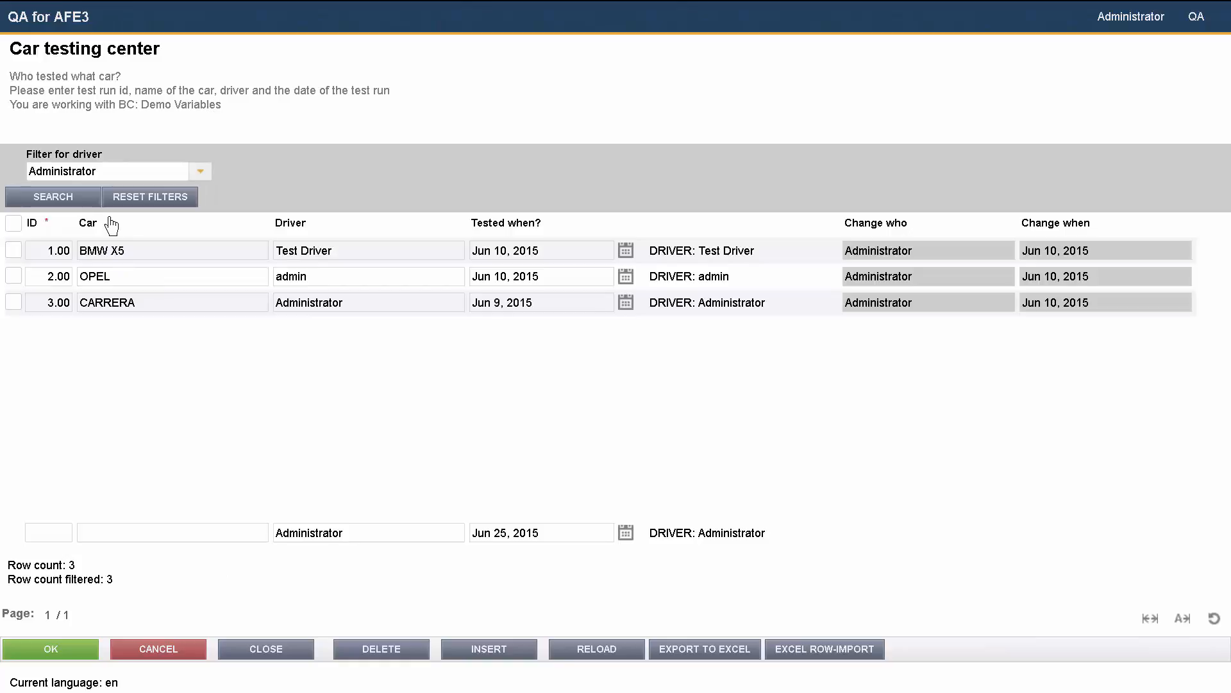
{"action": "left_click", "coordinate": [50, 200]}
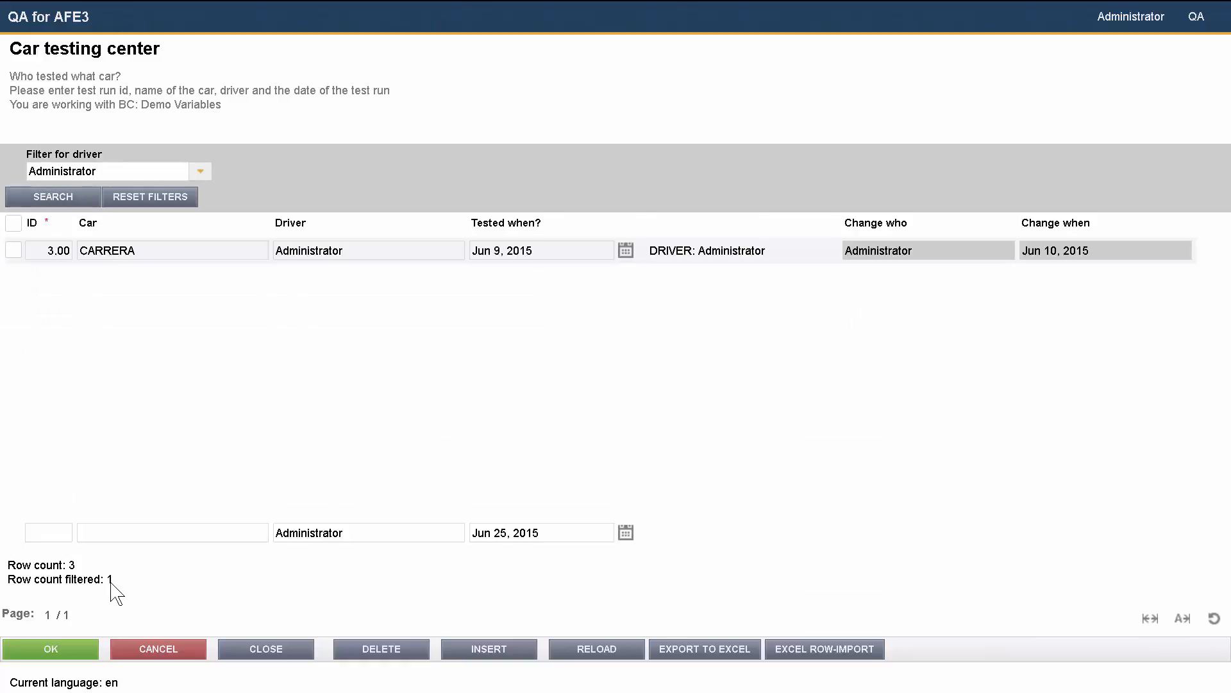
{"action": "left_click_drag", "start_coordinate": [112, 581], "coordinate": [8, 581]}
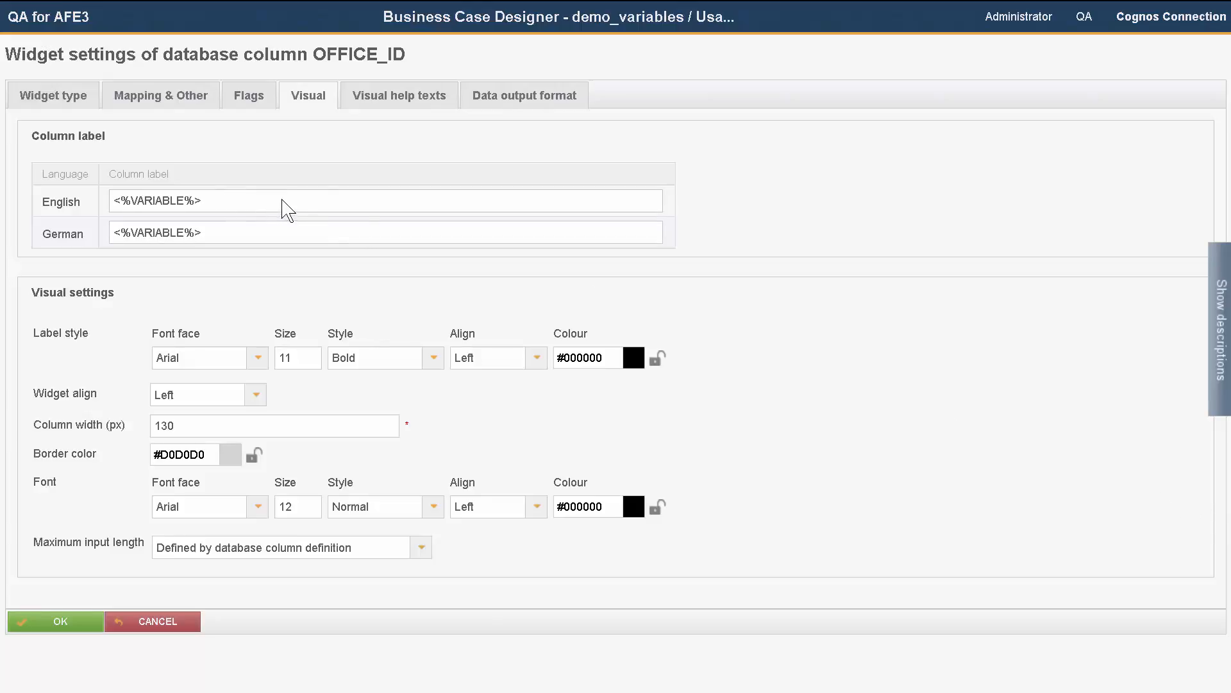
Step: Review the <%VARIABLE%> references in the OFFICE_ID widget's column labels and visual help texts
{"action": "left_click", "coordinate": [377, 105]}
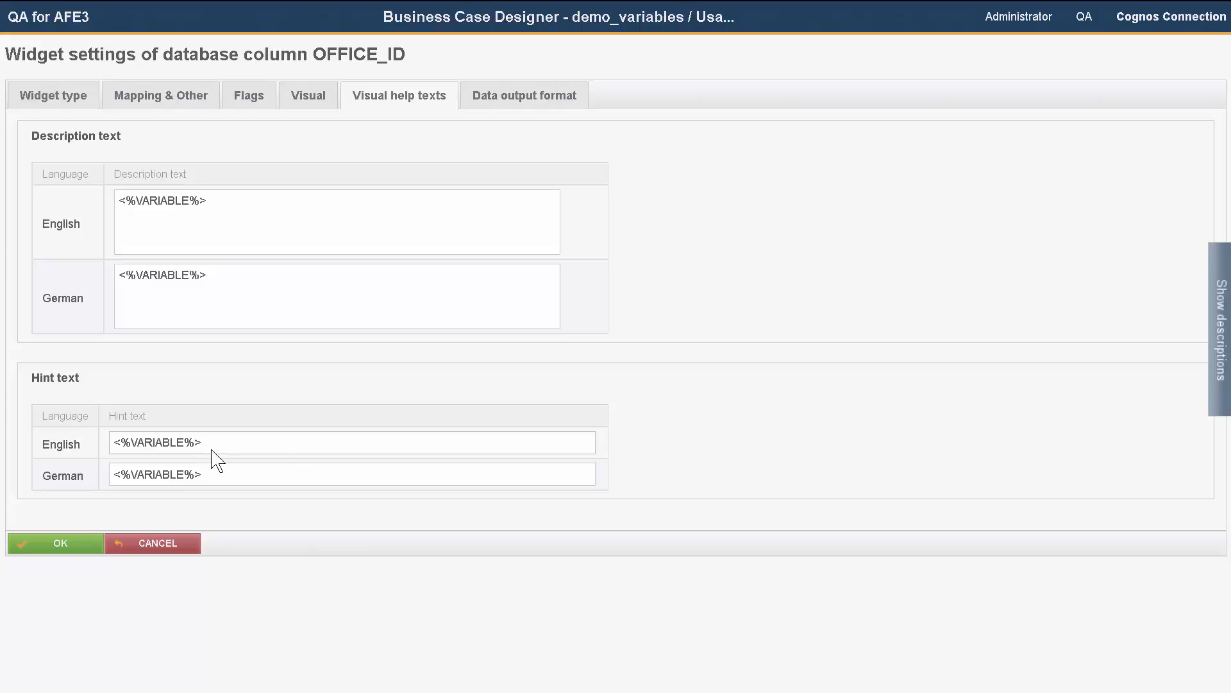
{"action": "left_click", "coordinate": [160, 102]}
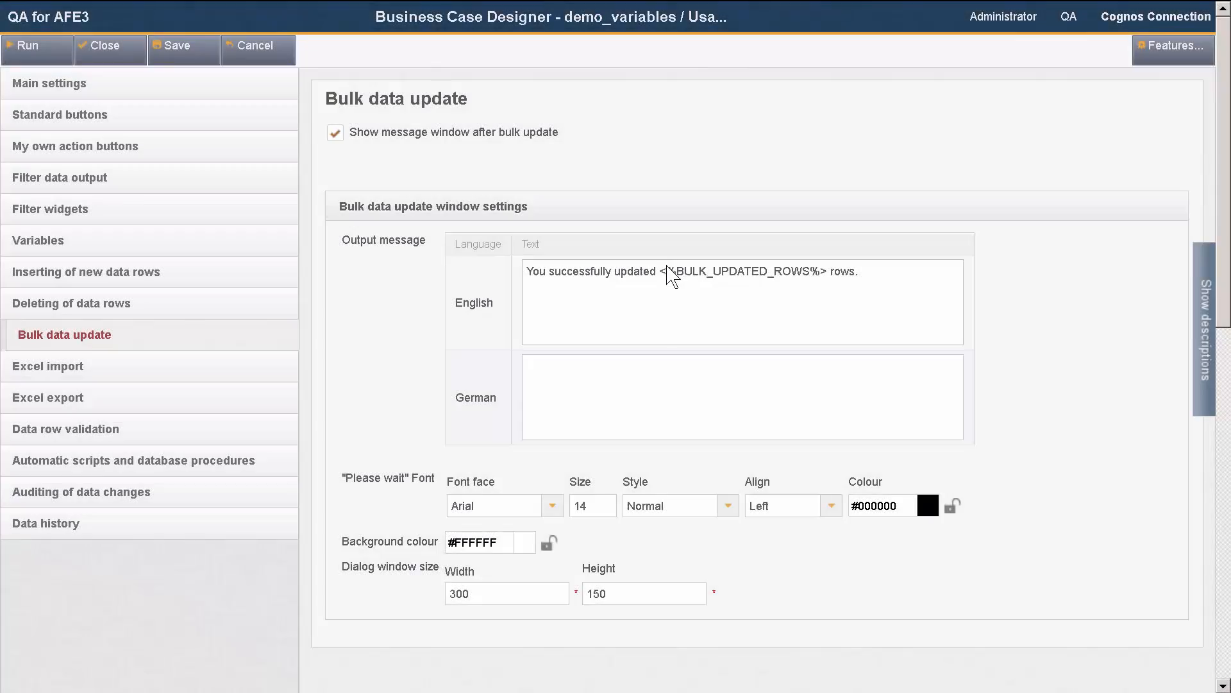
Step: Highlight <%BULK_UPDATED_ROWS%> in the bulk update message and <%IMPORTED_ROWS%> and <%INSERTED_ROWS%> in the Excel import message
{"action": "left_click_drag", "start_coordinate": [663, 272], "coordinate": [826, 277]}
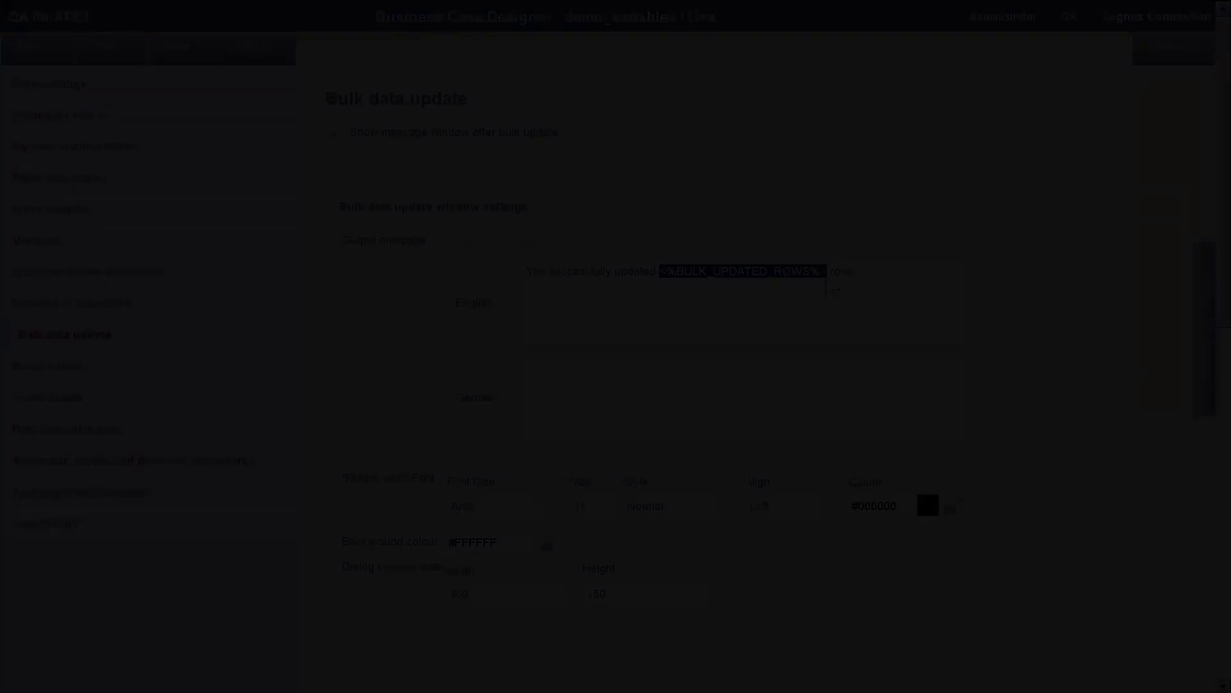
{"action": "left_click_drag", "start_coordinate": [591, 374], "coordinate": [730, 375]}
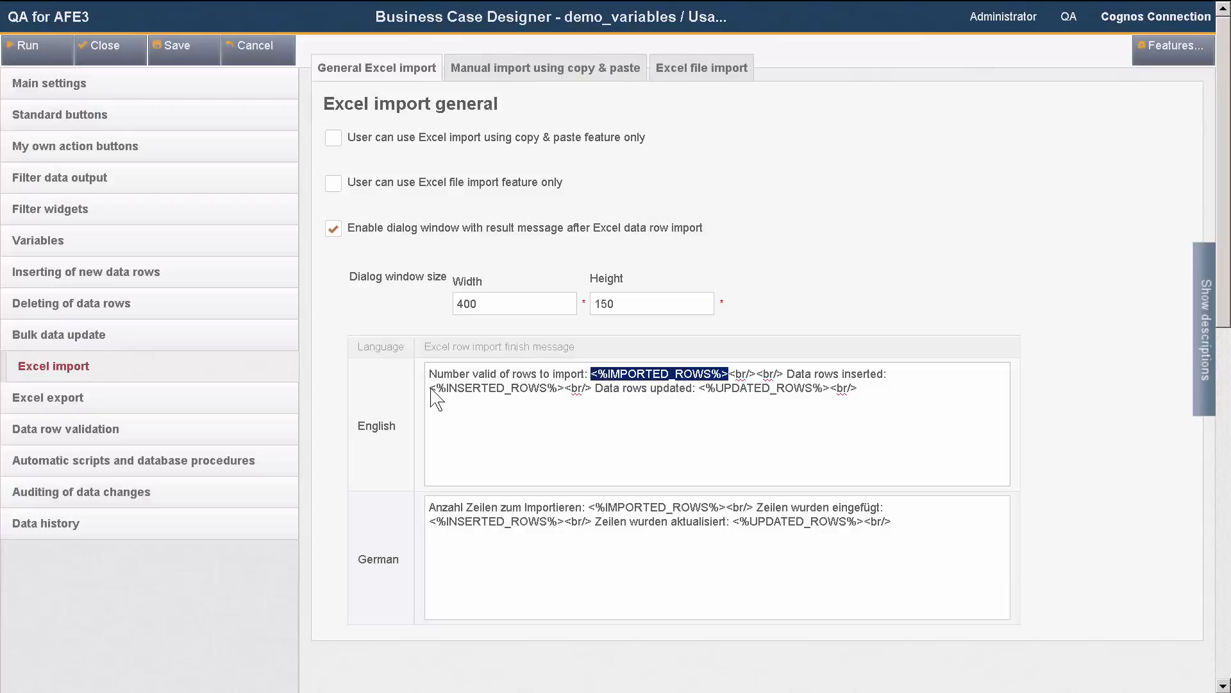
{"action": "left_click_drag", "start_coordinate": [430, 388], "coordinate": [565, 389]}
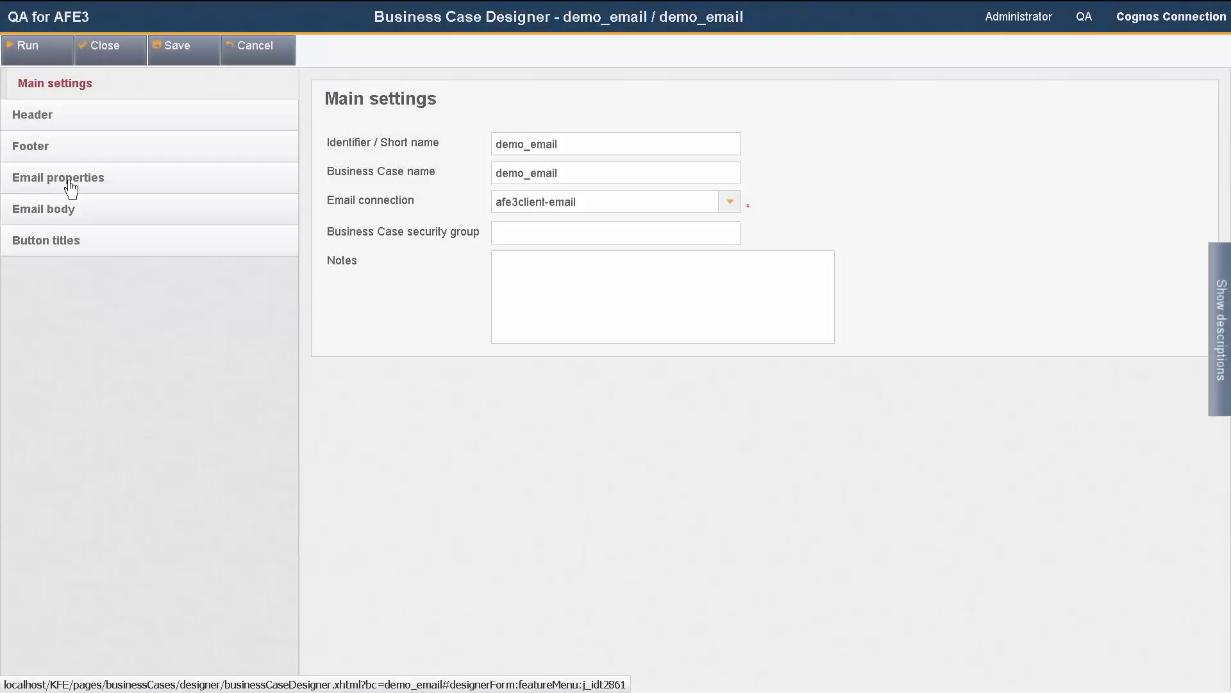
Step: Open the email properties to highlight the <%list_of_recipients%> recipients variable, then view the email body variables
{"action": "left_click", "coordinate": [70, 186]}
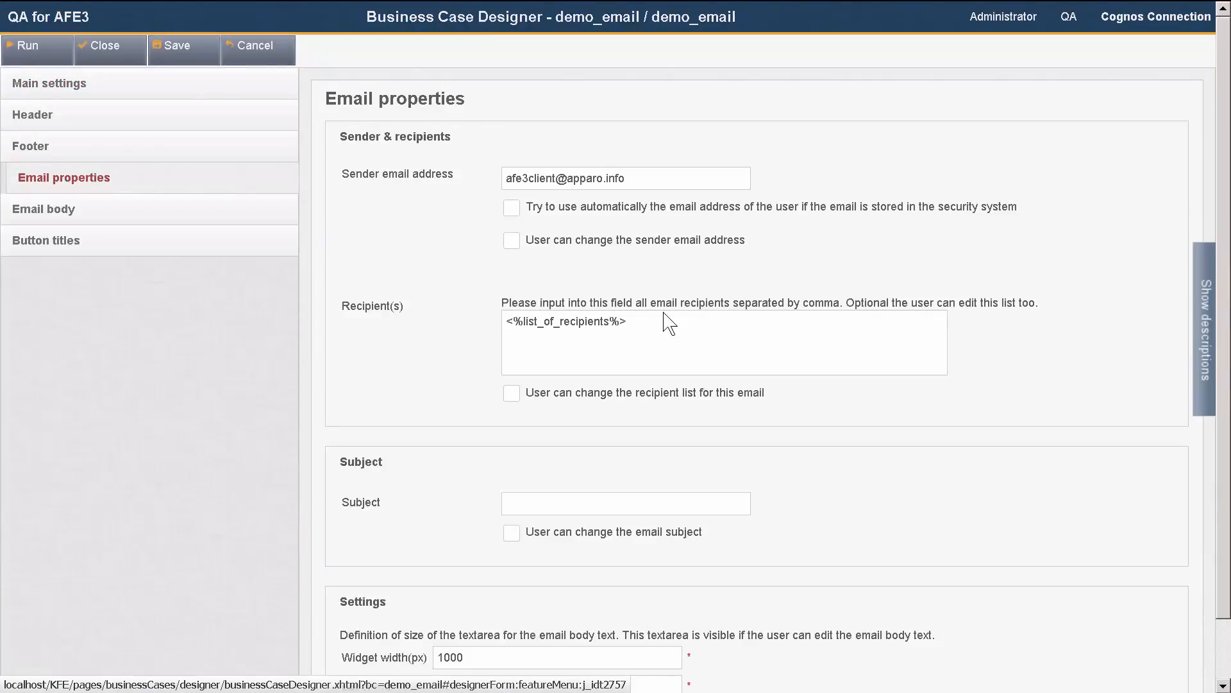
{"action": "left_click_drag", "start_coordinate": [628, 320], "coordinate": [493, 314]}
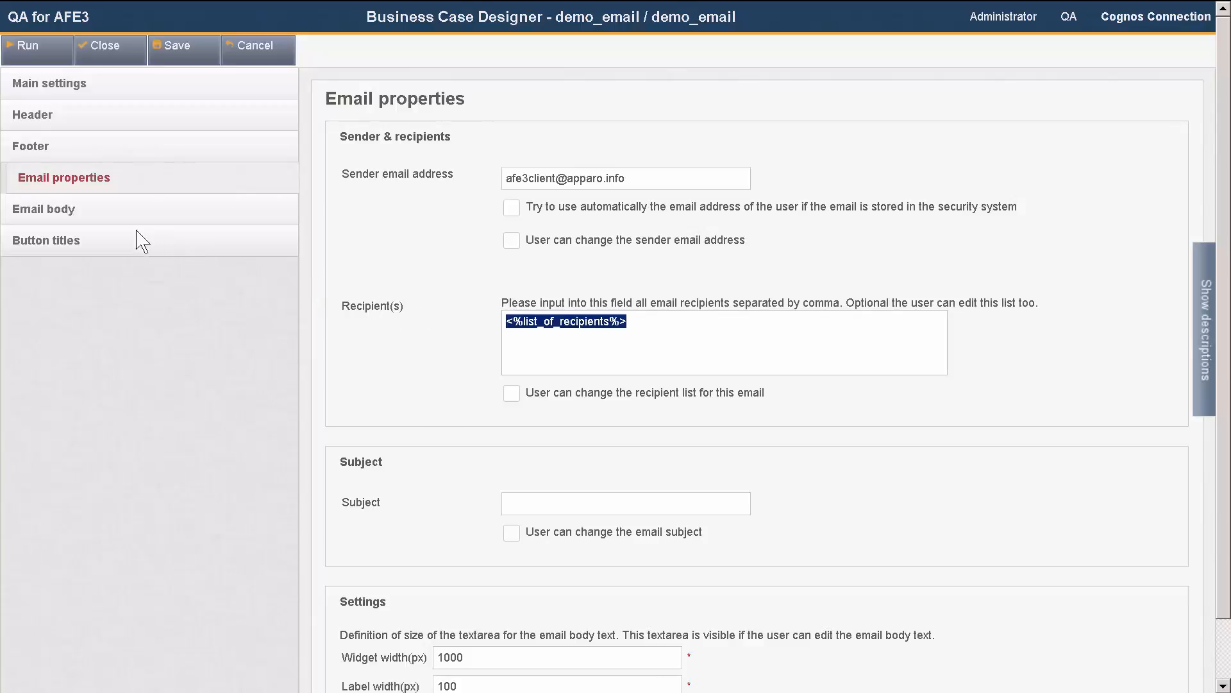
{"action": "left_click", "coordinate": [97, 224]}
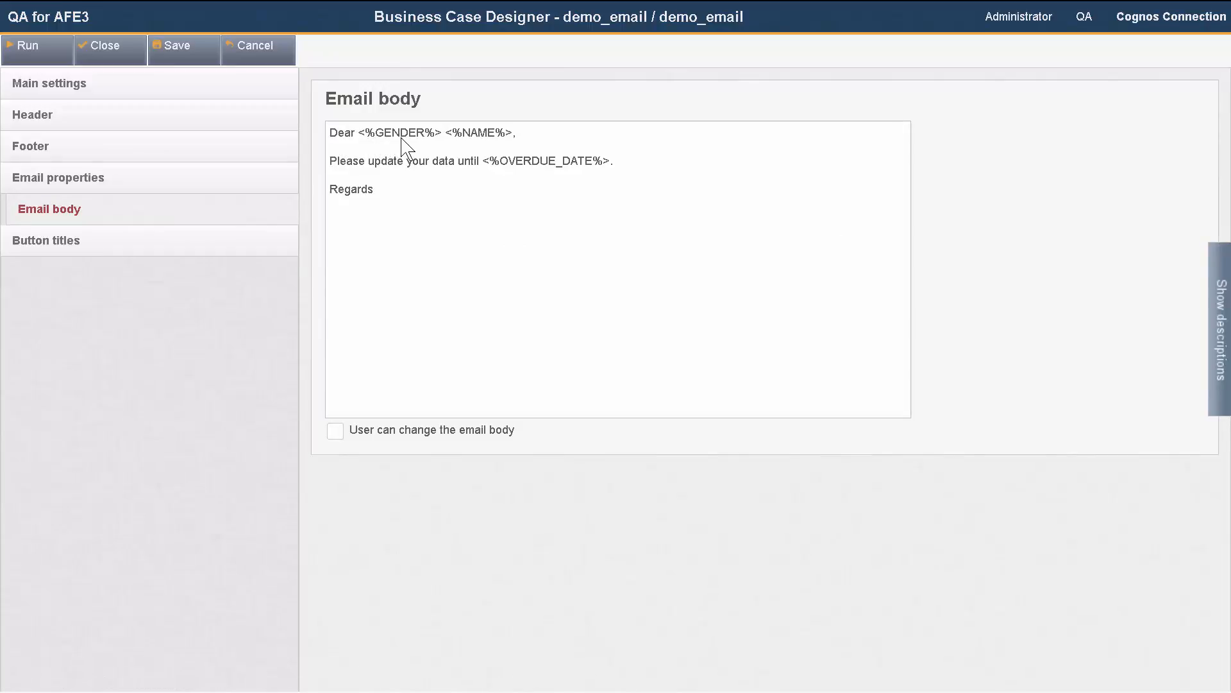
Step: Highlight the variable references in the email body, the post-execution procedure name and the data row validator script
{"action": "left_click_drag", "start_coordinate": [520, 133], "coordinate": [358, 134]}
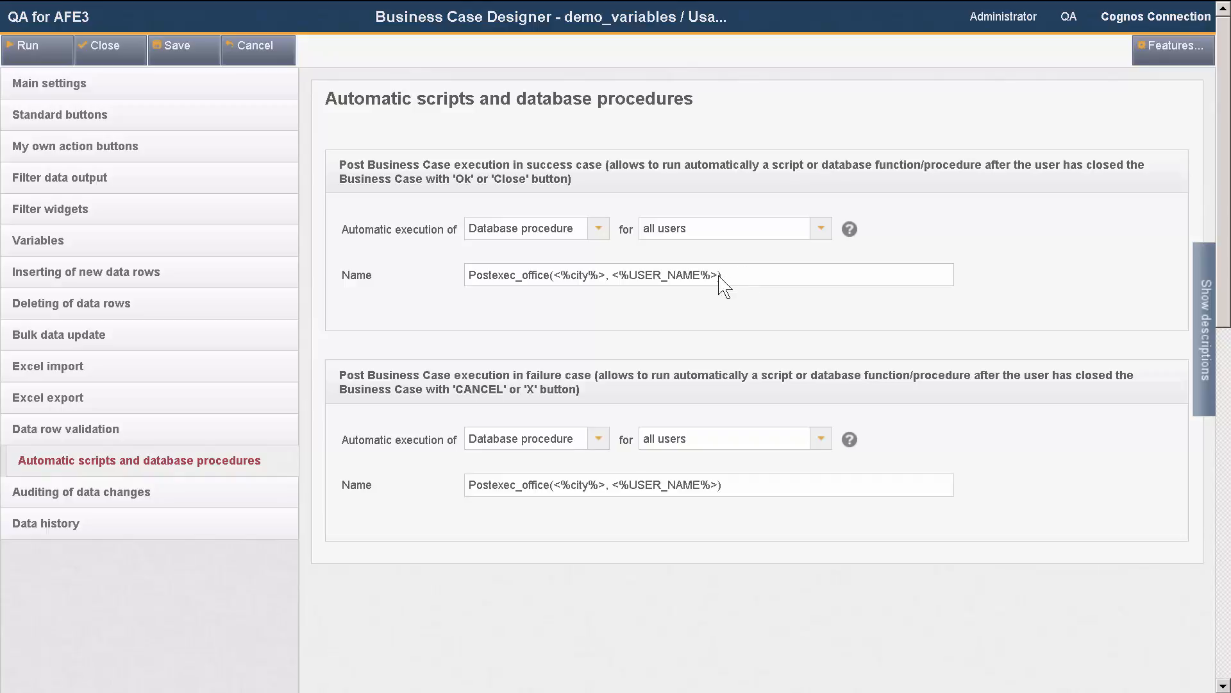
{"action": "left_click_drag", "start_coordinate": [718, 276], "coordinate": [554, 276]}
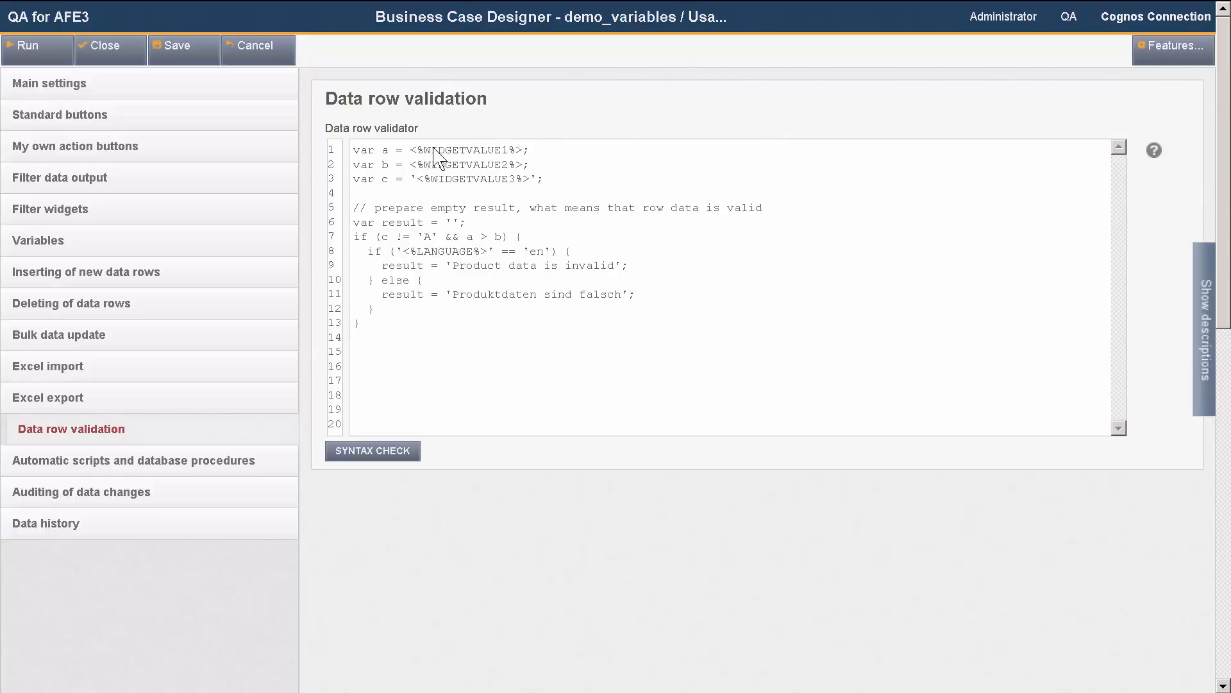
{"action": "left_click_drag", "start_coordinate": [410, 151], "coordinate": [522, 150]}
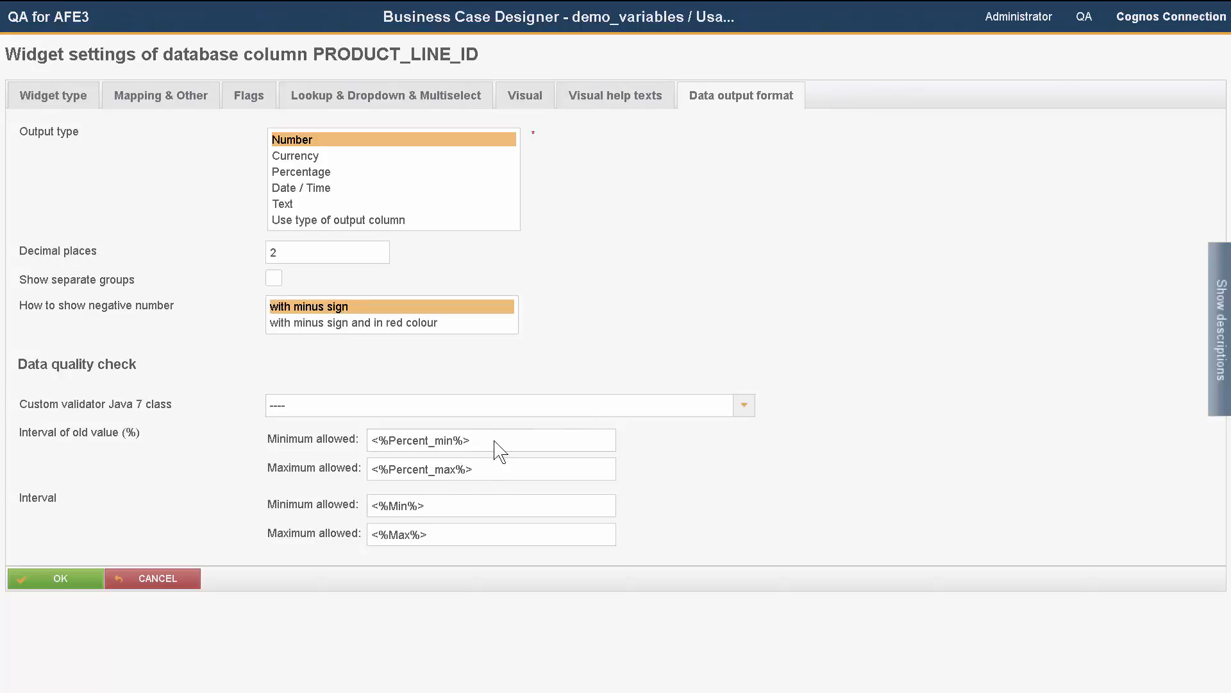
Step: Highlight the <%Percent_min%>, <%Percent_max%>, <%Min%>, <%Max%>, <%Min_Date%> and <%Max_Date%> variables in PRODUCT_LINE_ID's data quality check intervals
{"action": "left_click_drag", "start_coordinate": [487, 440], "coordinate": [354, 472]}
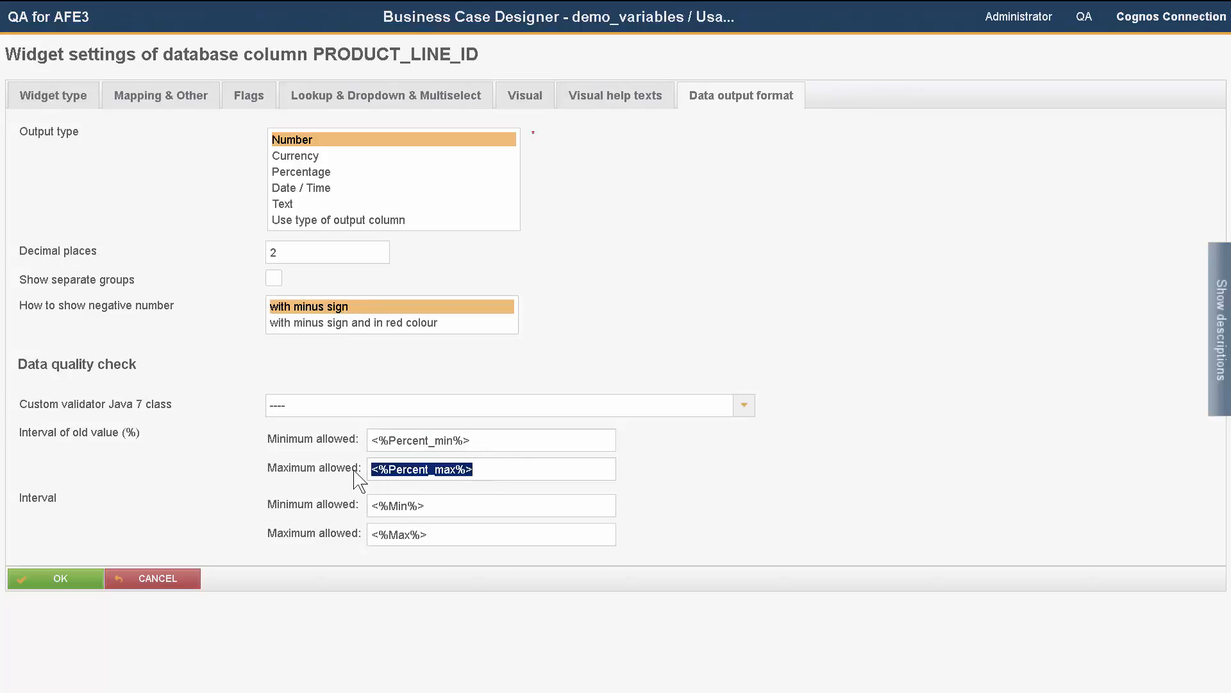
{"action": "left_click", "coordinate": [453, 512]}
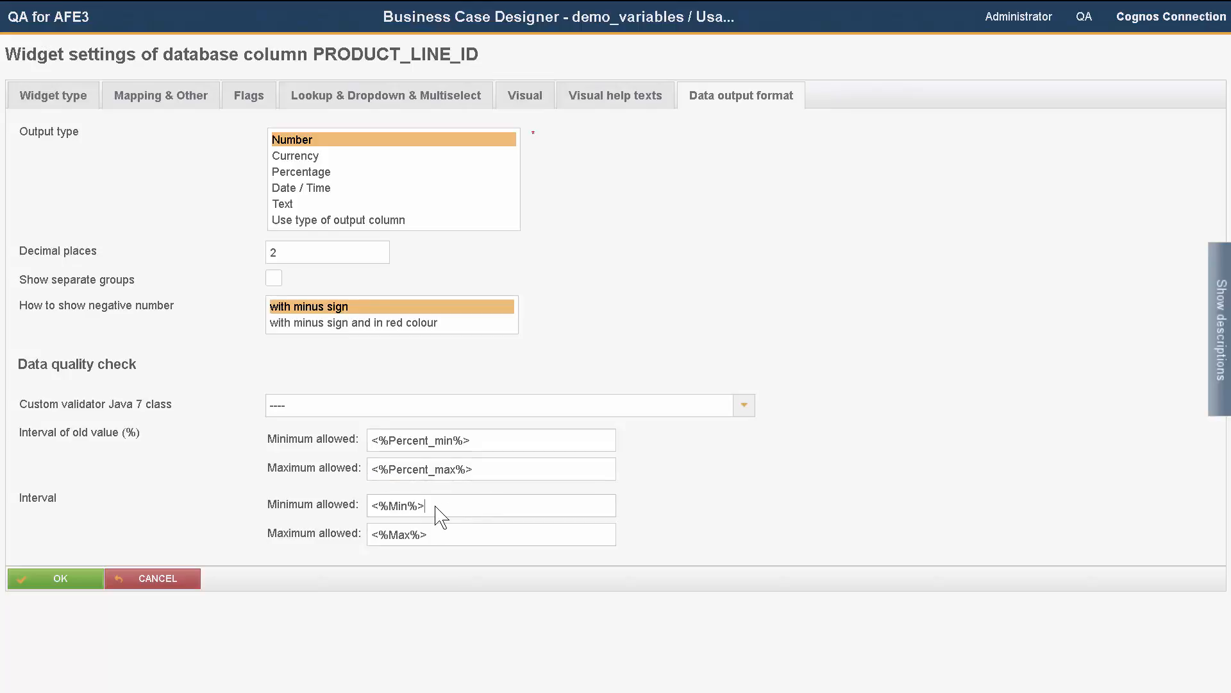
{"action": "left_click_drag", "start_coordinate": [440, 517], "coordinate": [360, 513]}
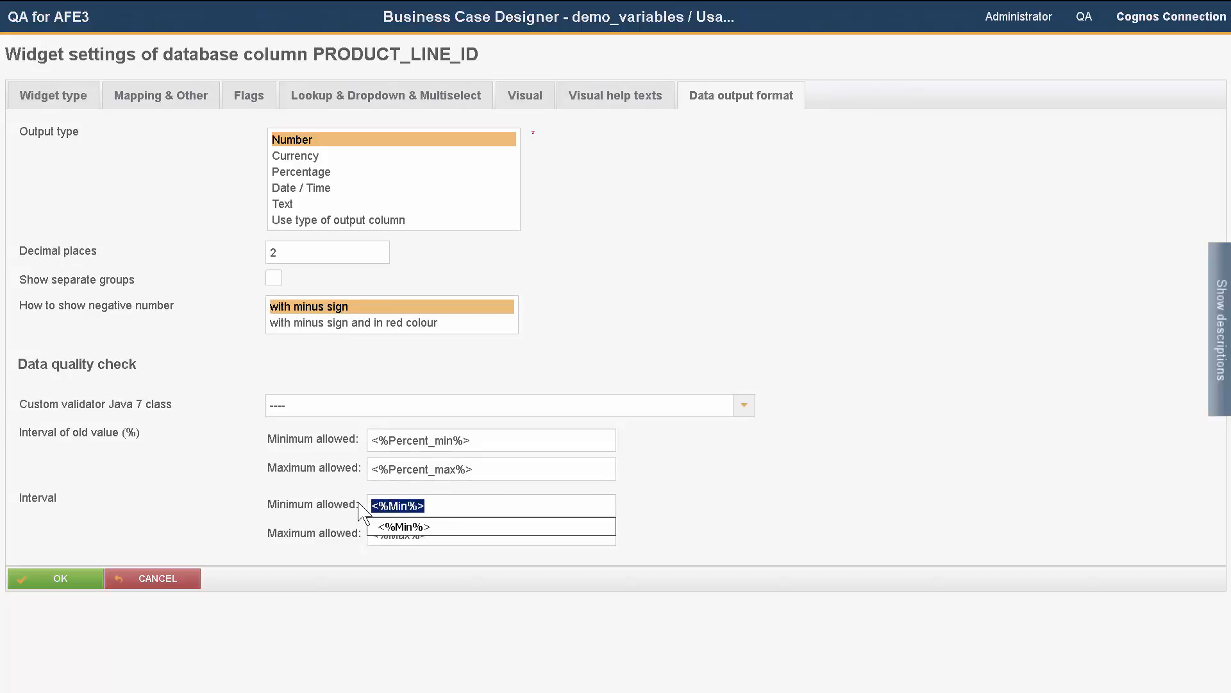
{"action": "left_click", "coordinate": [432, 541]}
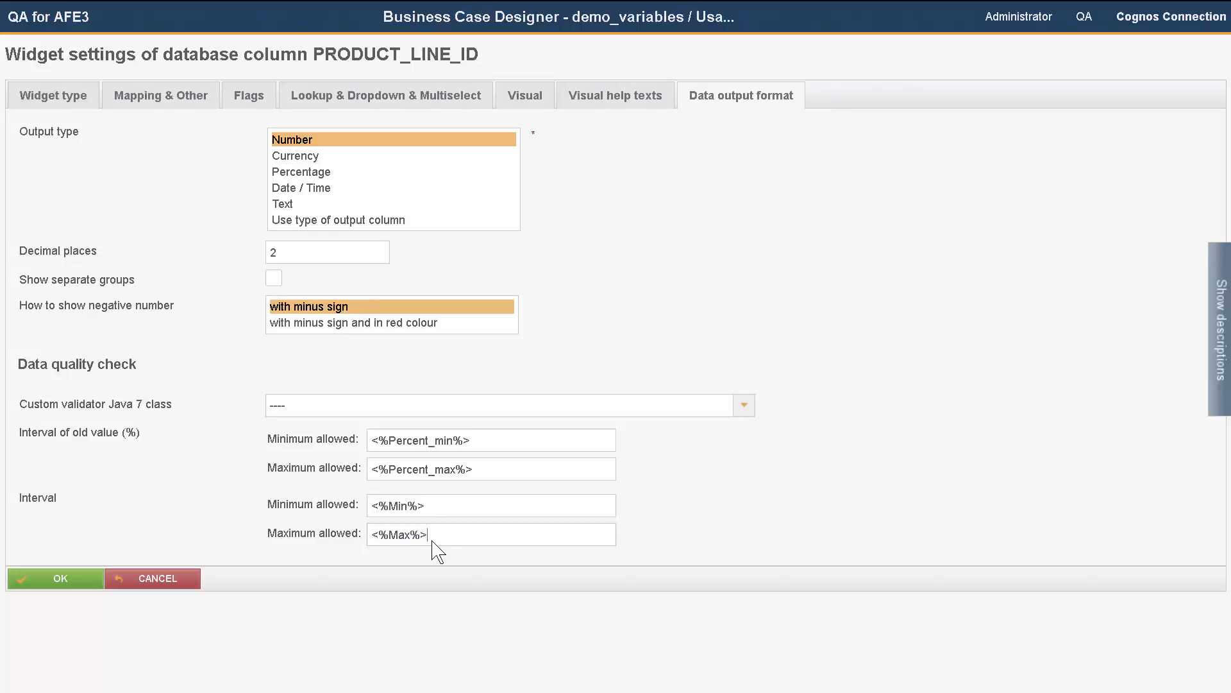
{"action": "left_click_drag", "start_coordinate": [430, 533], "coordinate": [375, 535]}
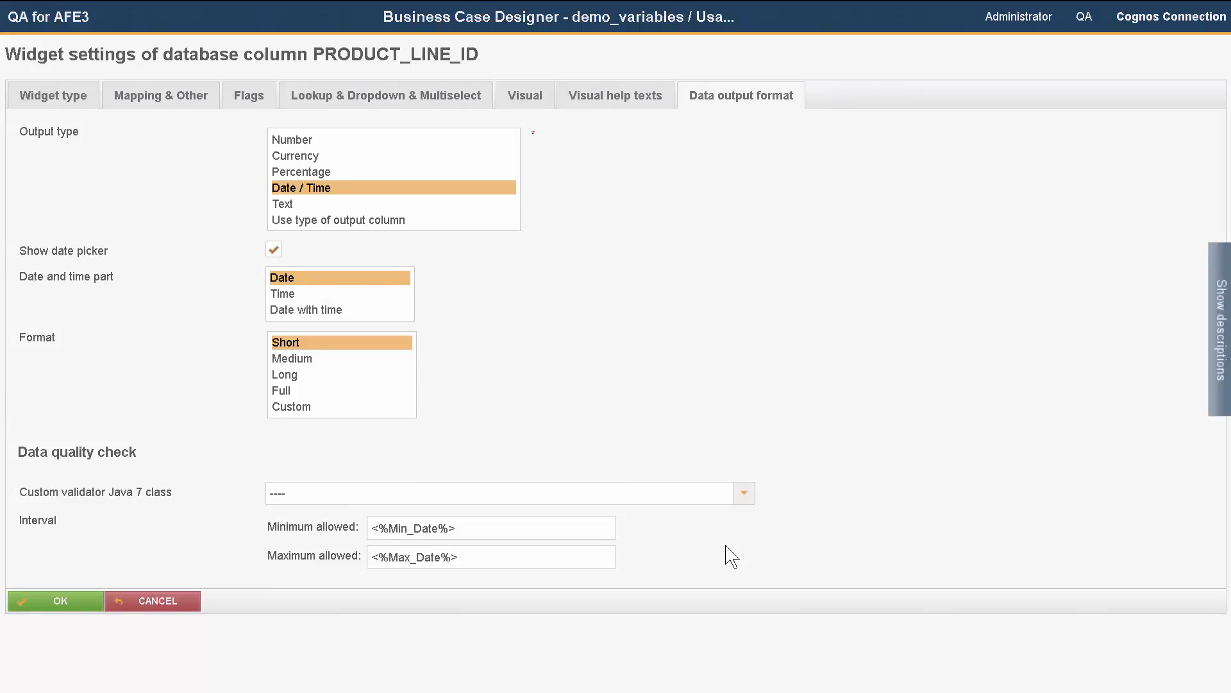
{"action": "left_click_drag", "start_coordinate": [456, 528], "coordinate": [379, 530]}
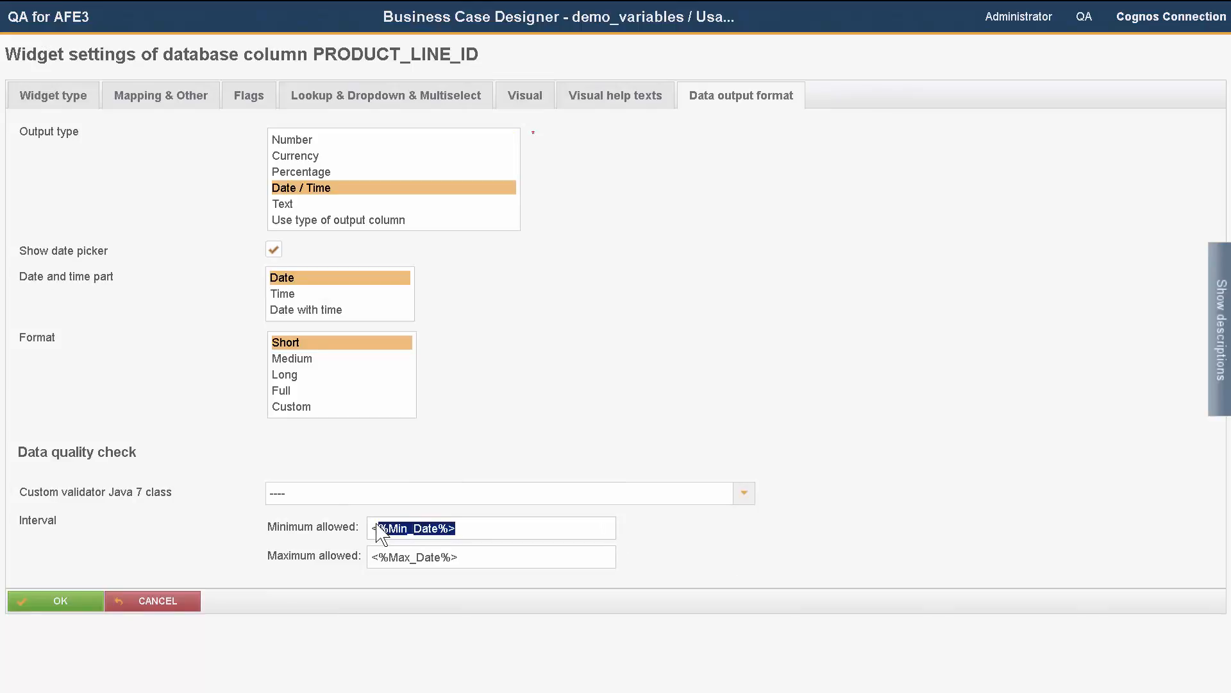
{"action": "left_click", "coordinate": [472, 558]}
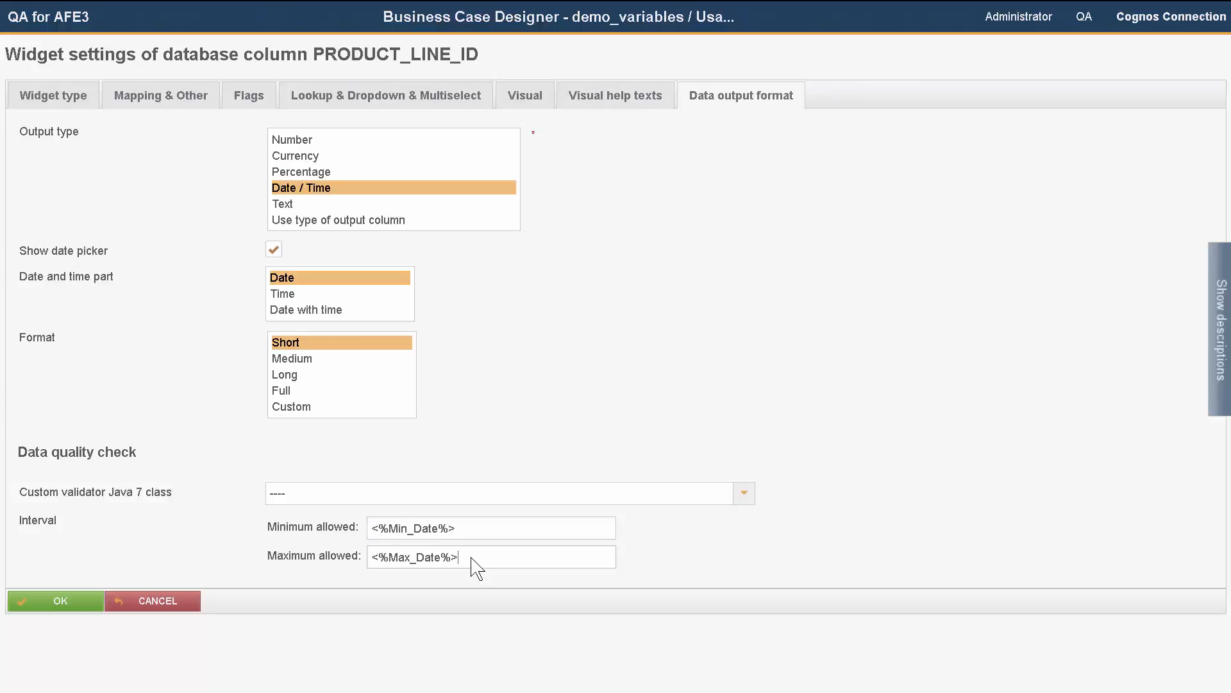
{"action": "left_click_drag", "start_coordinate": [470, 557], "coordinate": [367, 559]}
Step: Open the <%conditional%> variable and highlight the <%STATE_REVISION_ID%> reference in its script body
{"action": "left_click", "coordinate": [585, 395]}
{"action": "left_click", "coordinate": [295, 203]}
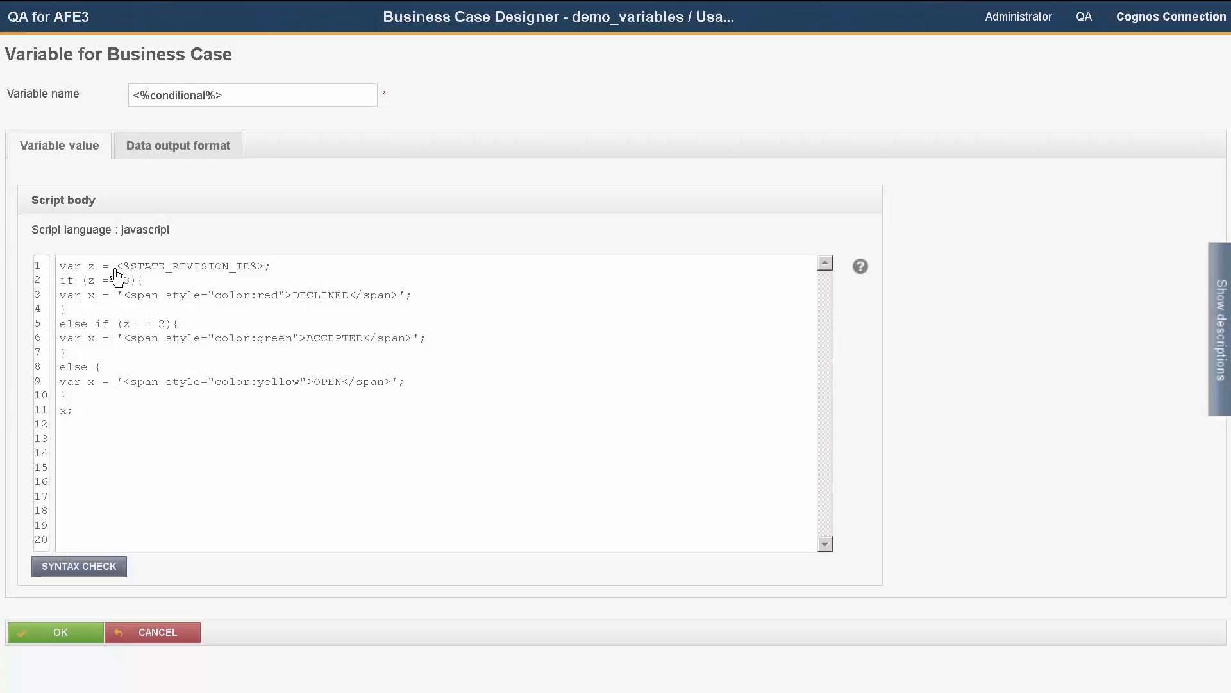
{"action": "left_click_drag", "start_coordinate": [117, 275], "coordinate": [265, 280]}
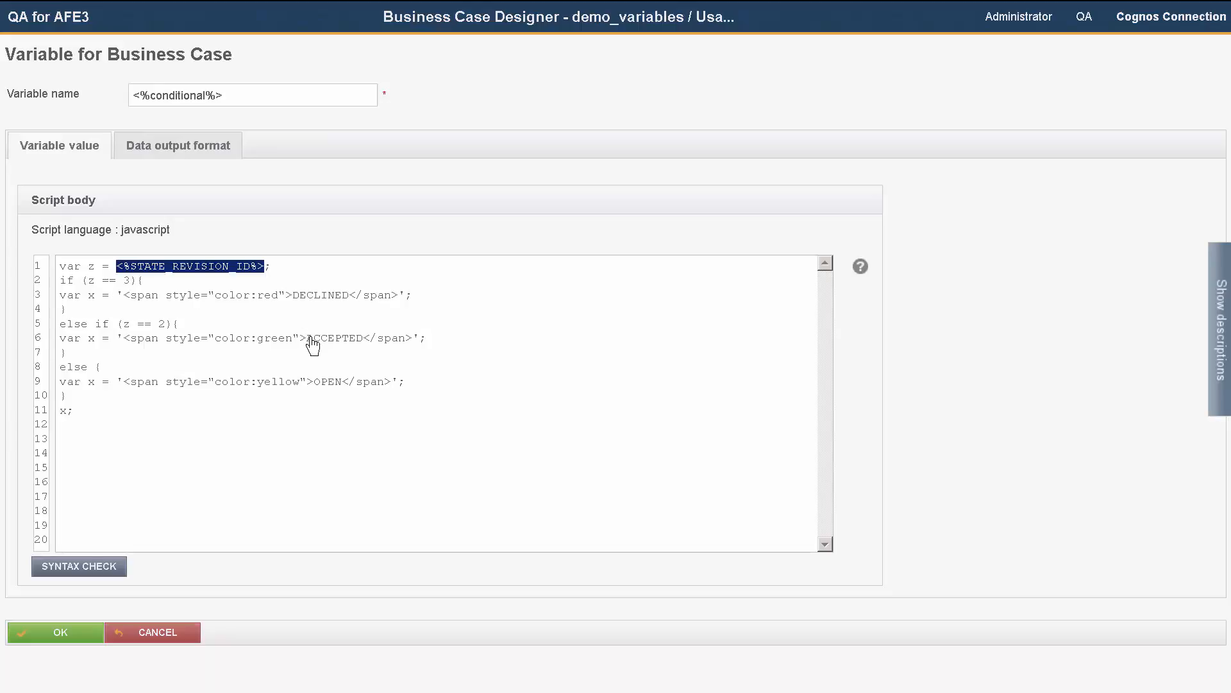
{"action": "left_click", "coordinate": [481, 375]}
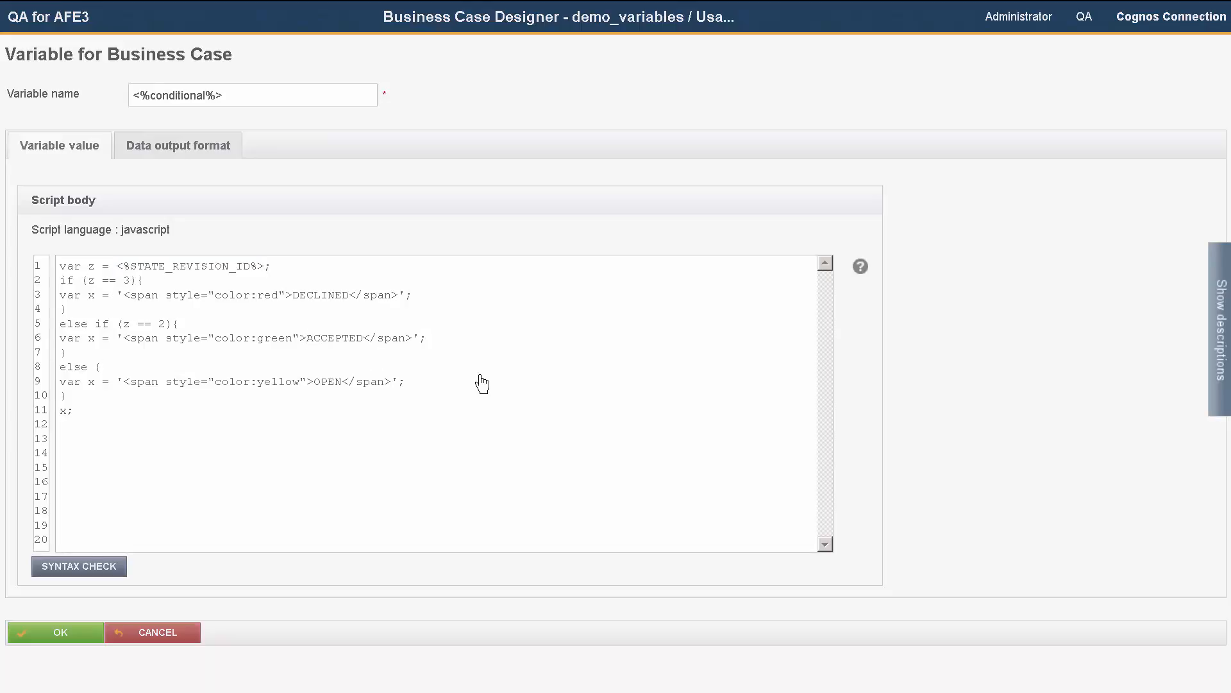